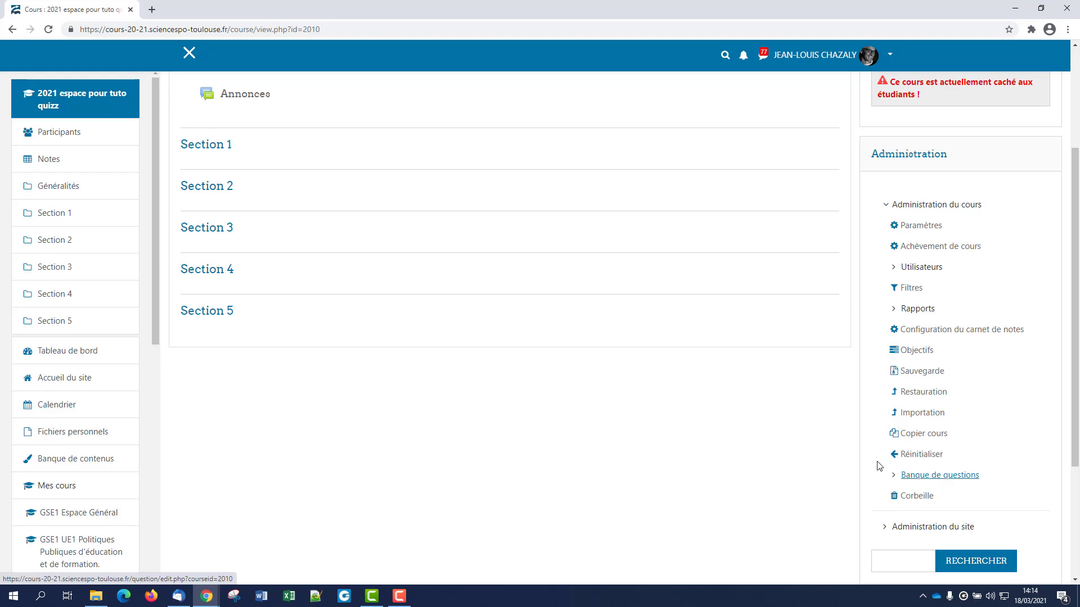
Step: Open the question bank through the full course administration page, and return to the course page
scroll(735, 442, "up", 3)
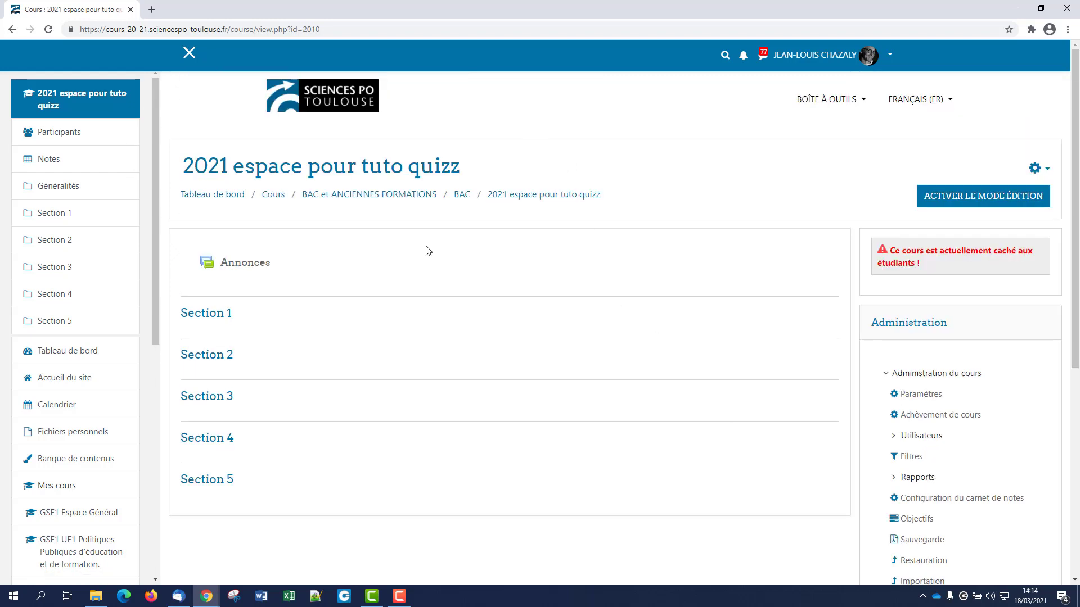
left_click(1040, 170)
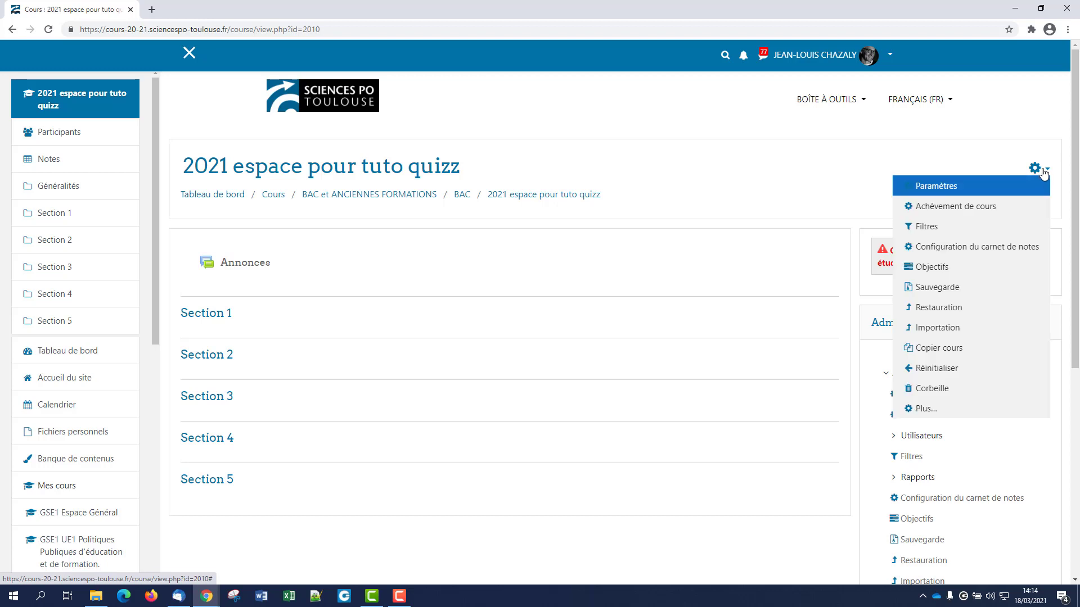
left_click(923, 409)
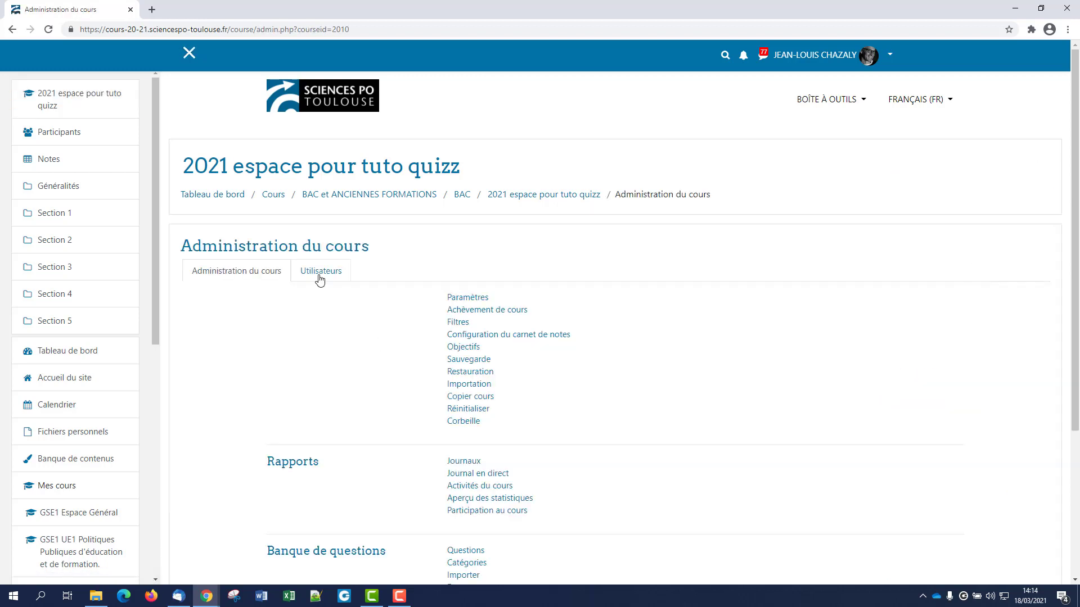
scroll(372, 500, "down", 2)
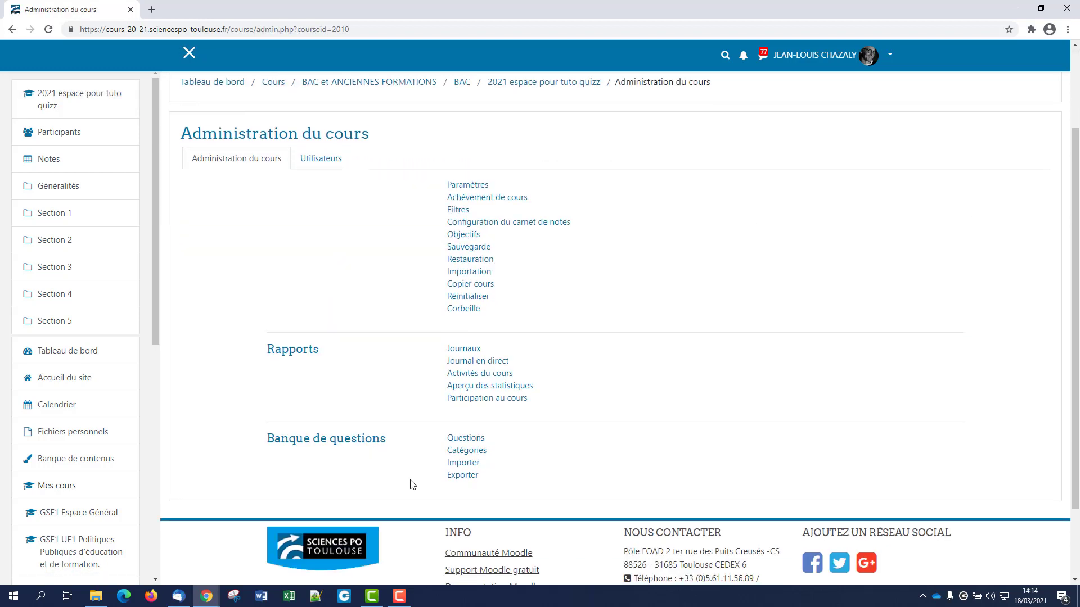
left_click(324, 448)
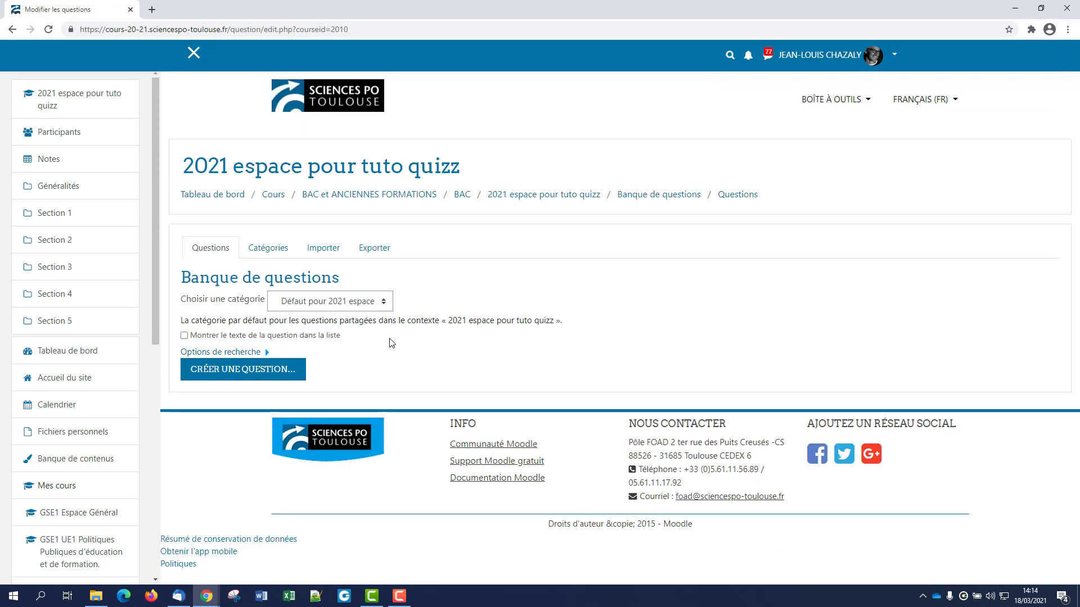
left_click(12, 29)
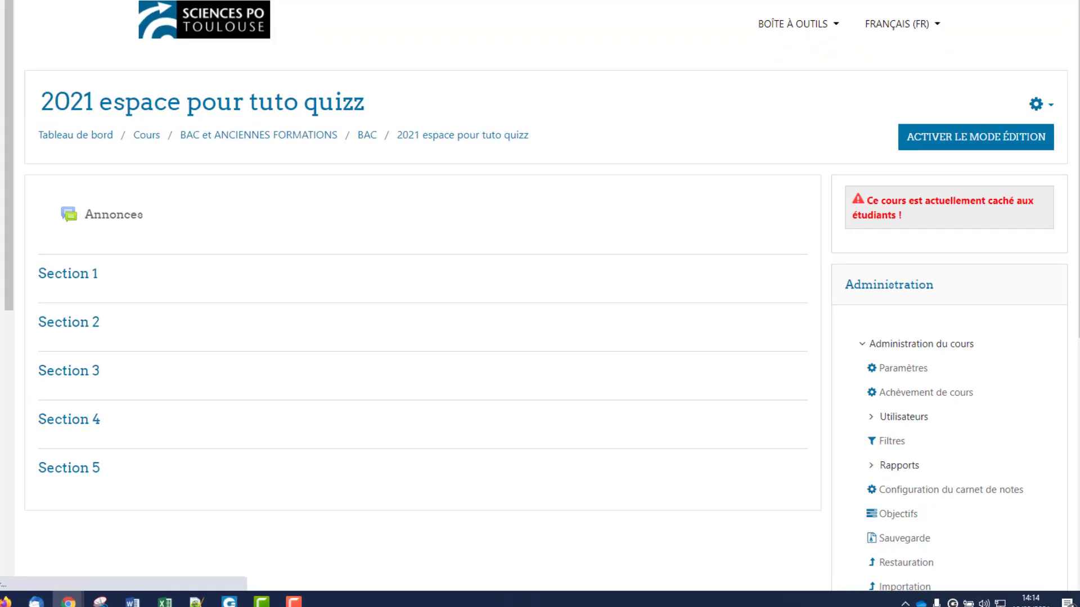
Step: Open the question bank from the course administration block and add a new Choix multiple question
scroll(877, 393, "down", 5)
left_click(700, 185)
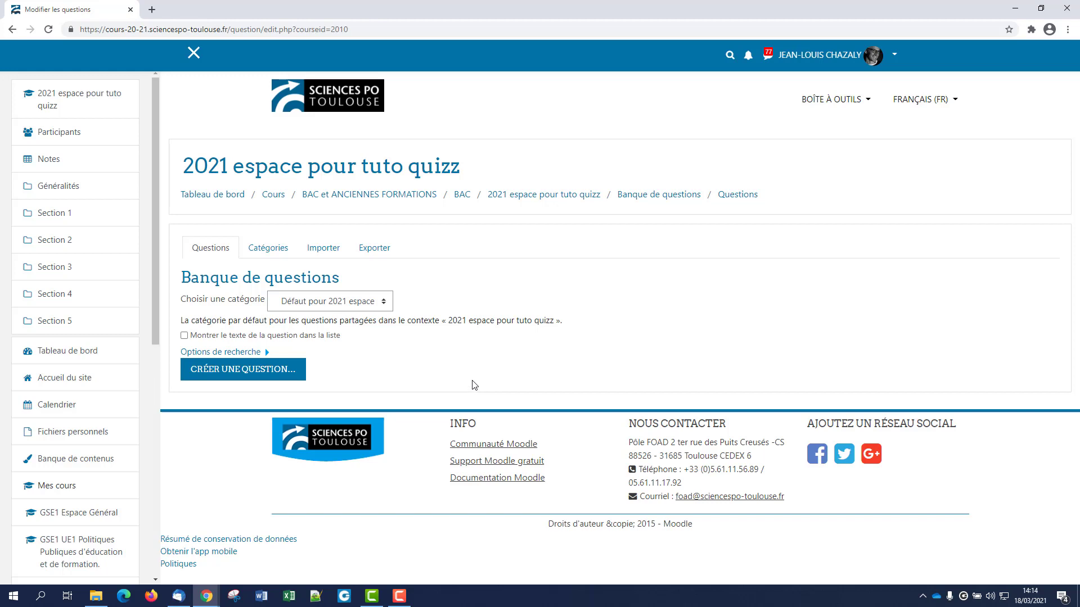
left_click(270, 369)
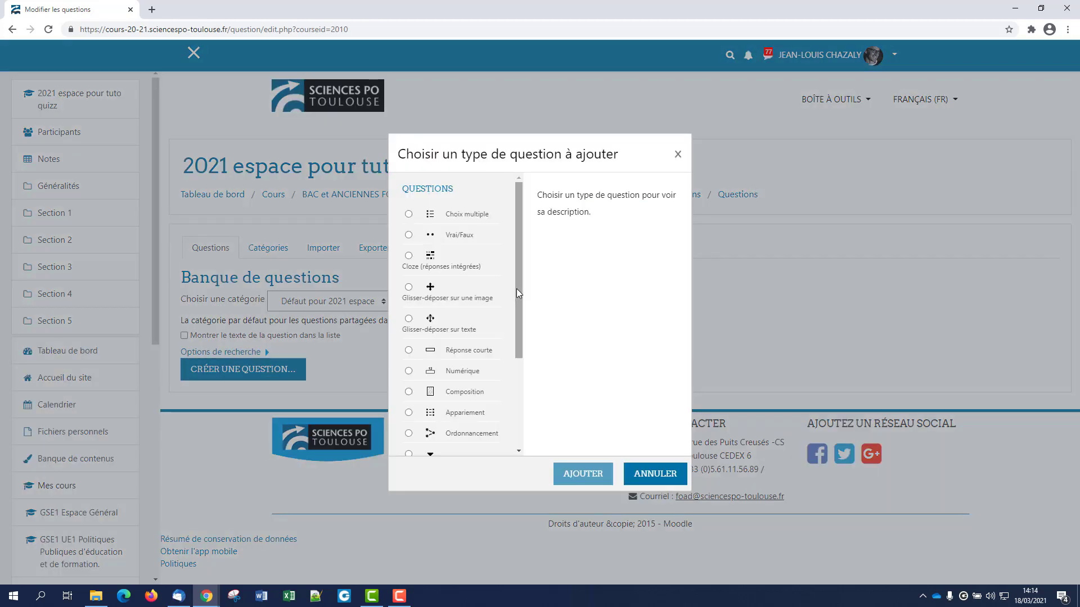
mouse_move(518, 289)
left_mouse_down()
mouse_move(528, 379)
mouse_move(528, 291)
left_mouse_up()
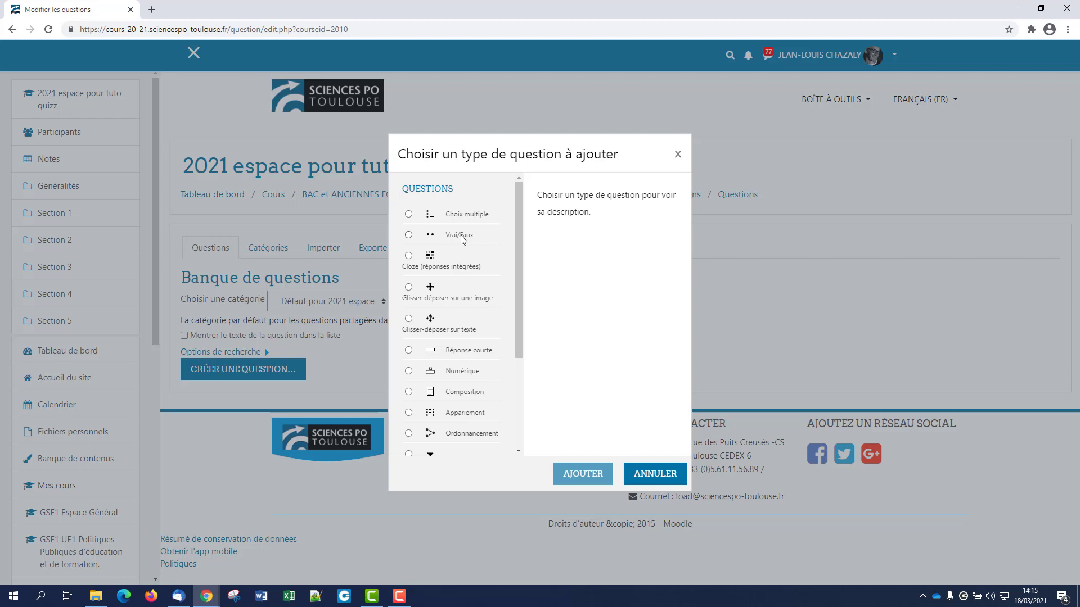
left_click_drag(518, 343, 520, 440)
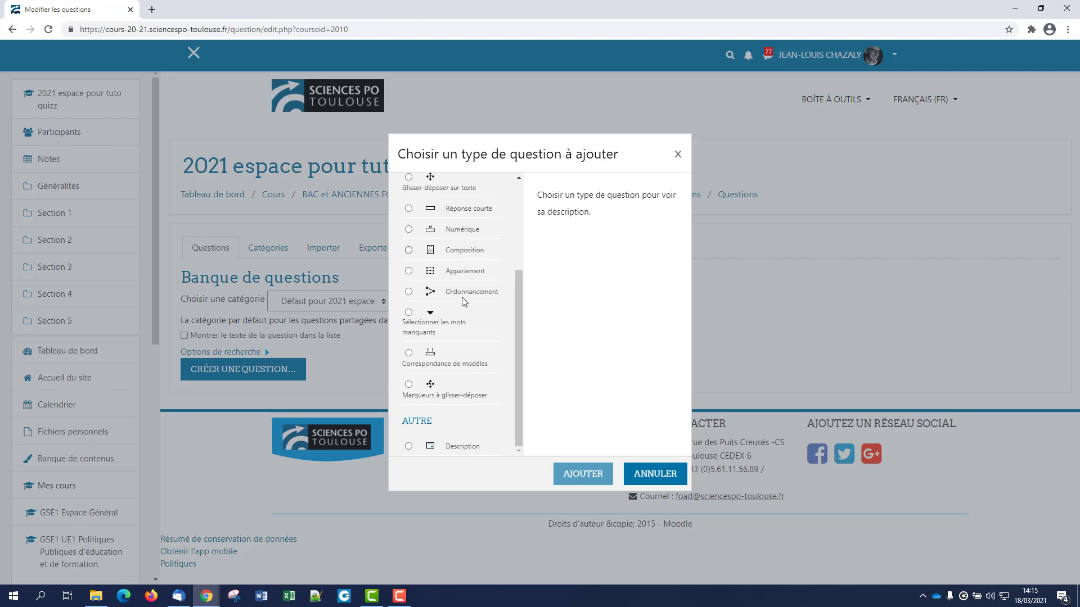
left_click_drag(517, 295, 505, 205)
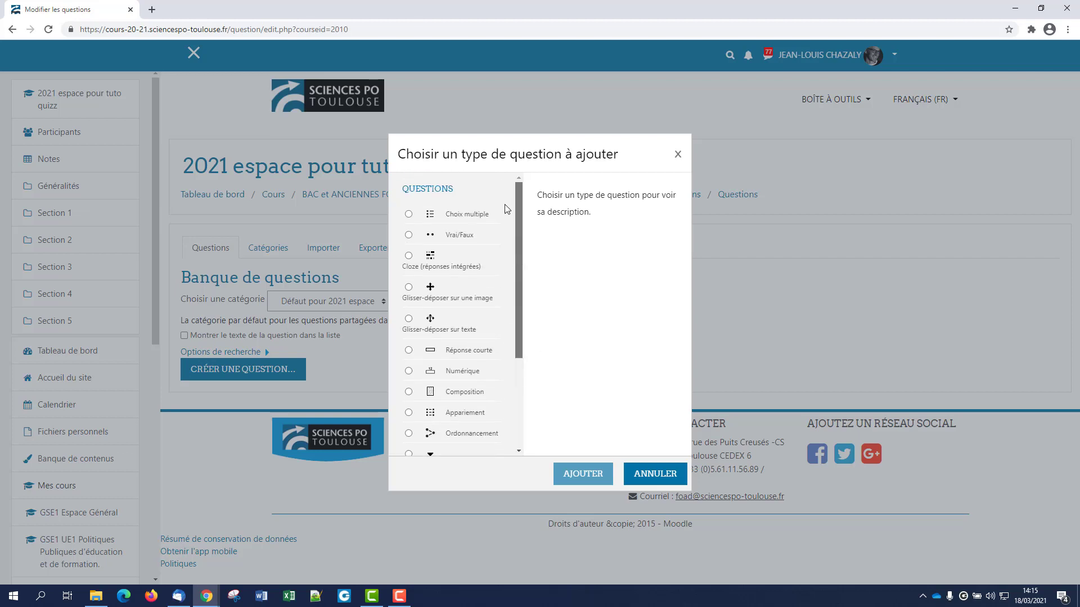
left_click(409, 215)
left_click(596, 477)
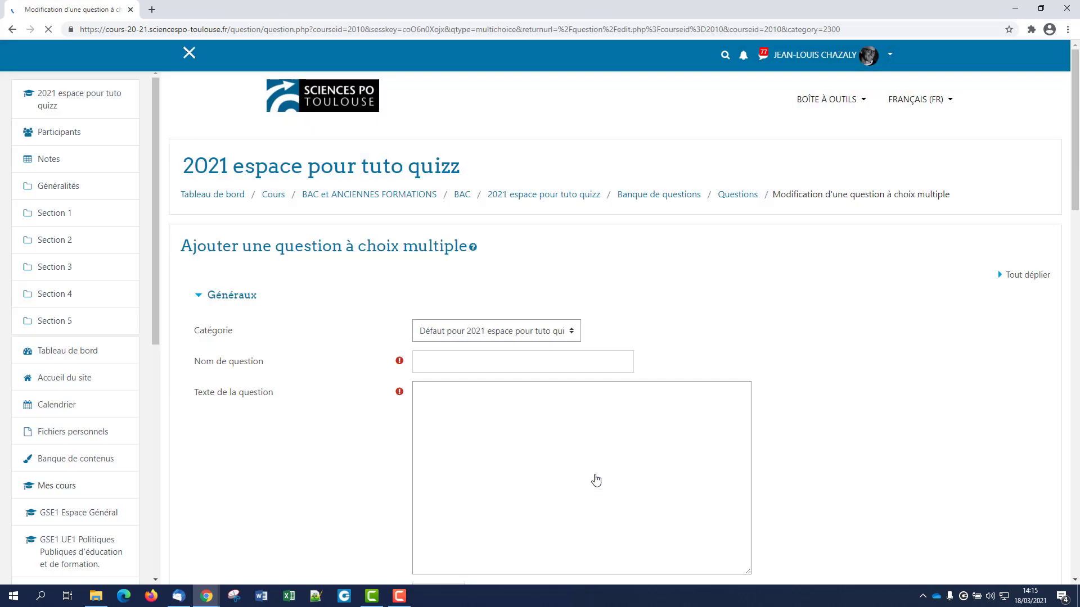
Step: Name the new multiple-choice question 001
left_click(466, 360)
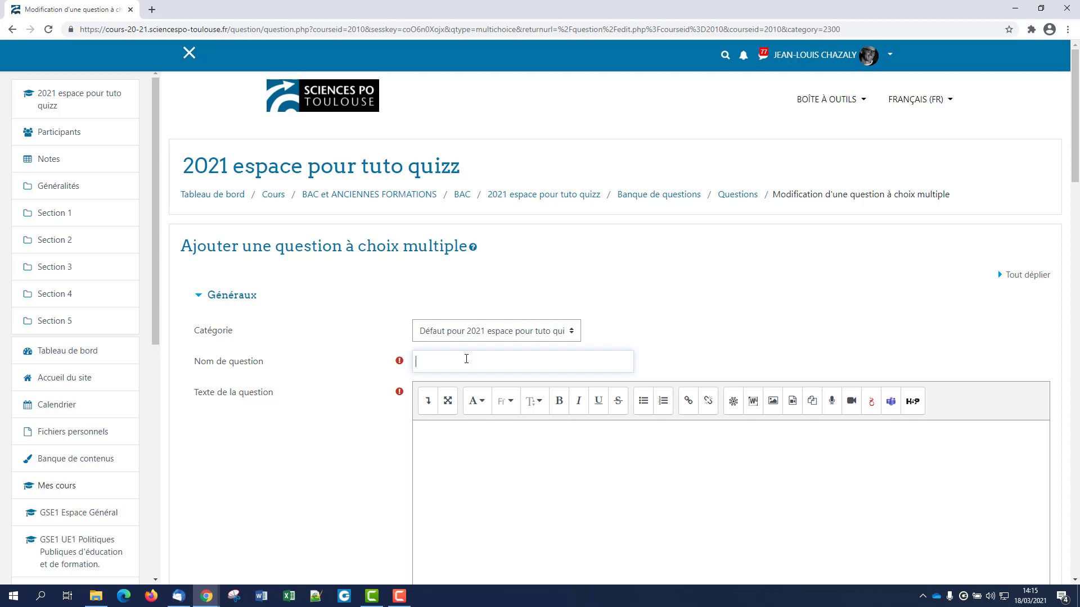
type("001")
left_click(785, 306)
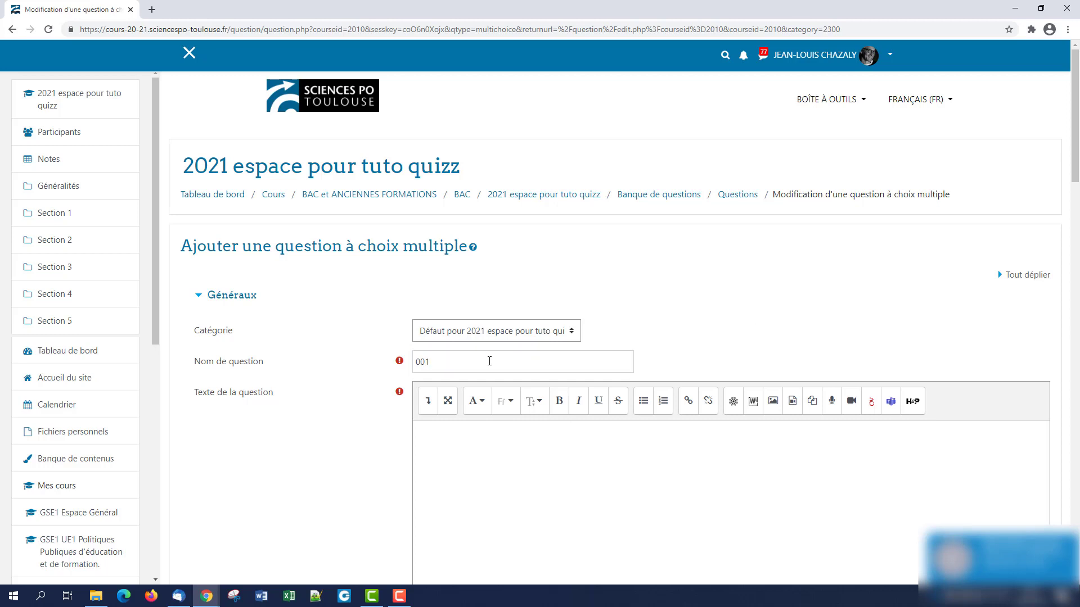
Step: Enter the question text: Où a lieu le cours de "Médias et politique" le mardi de 10h30 à 12h30 ?
scroll(714, 302, "down", 1)
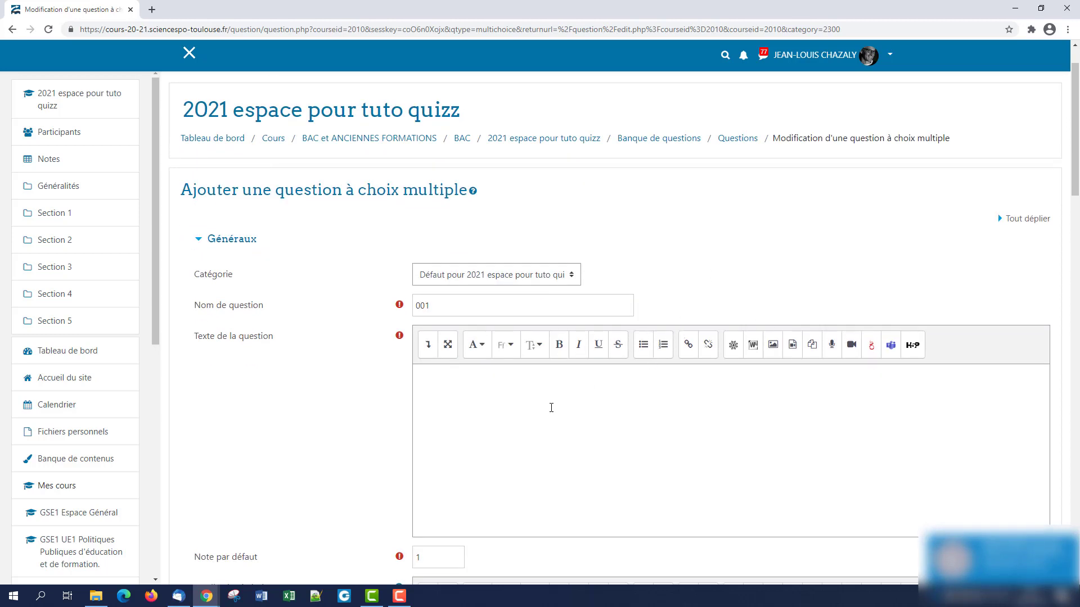
left_click(550, 405)
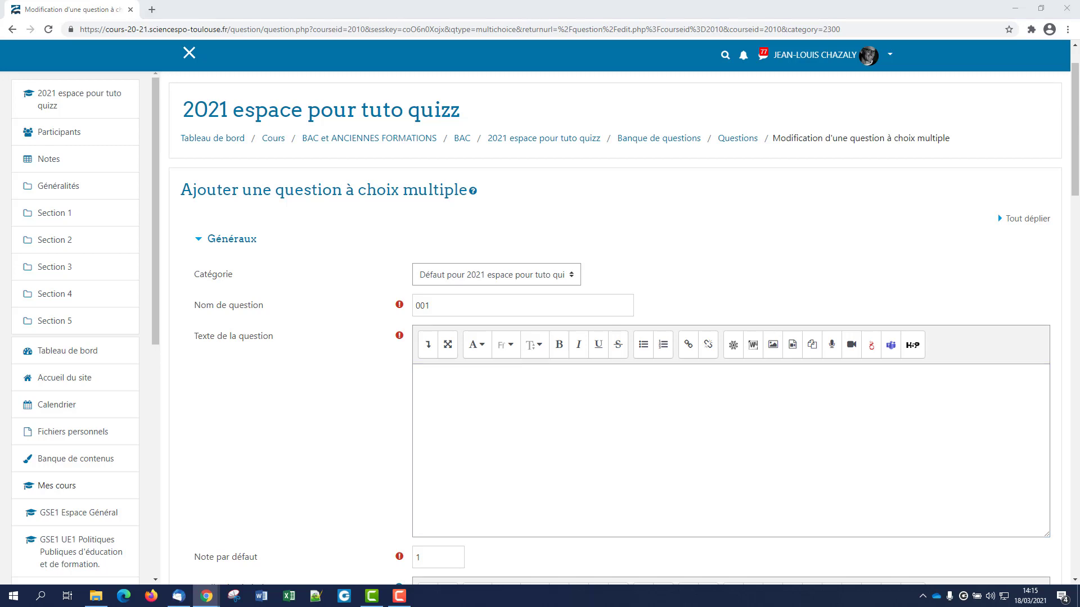
left_click(478, 391)
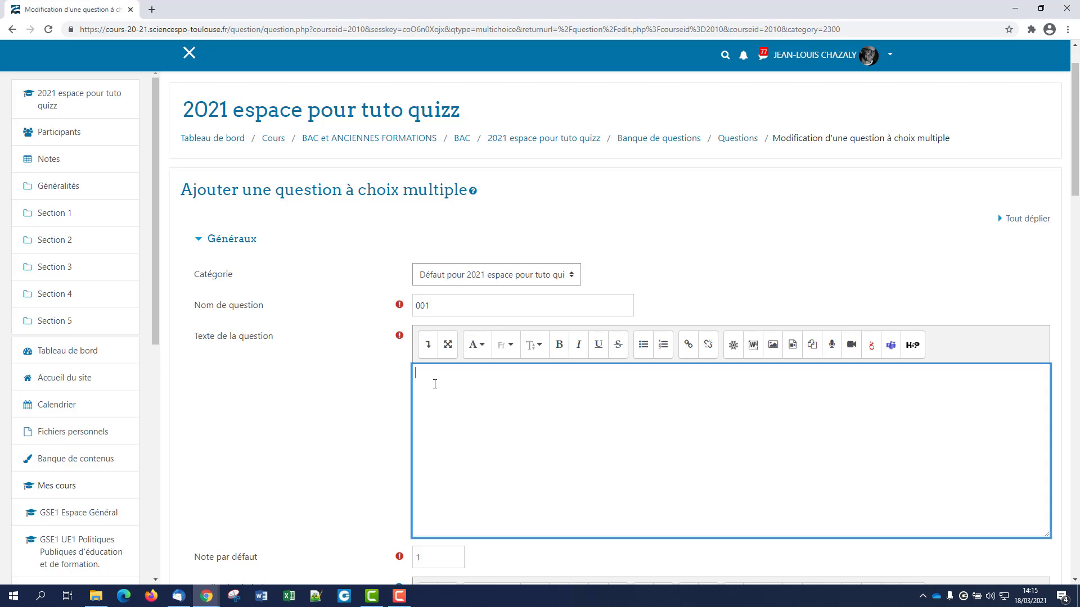
type("Où a lieu le cours de \"Médias et politique\" le mardi de 10h30 à 12h30 ?")
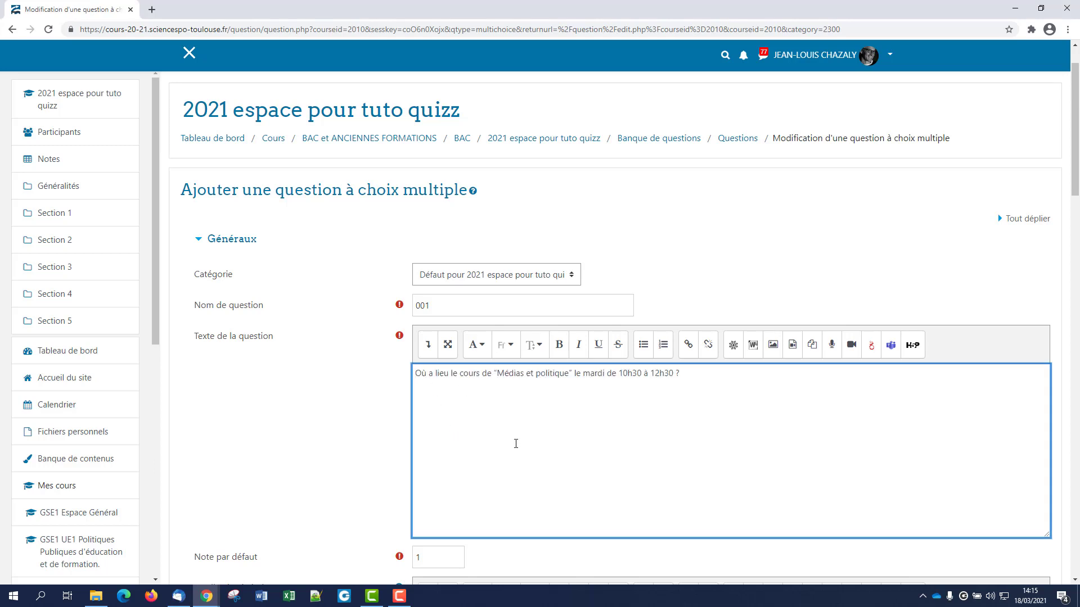
Step: Review the question's default grade, general feedback, single or multiple answer, shuffling, choice numbering and standard instructions settings
scroll(516, 444, "down", 2)
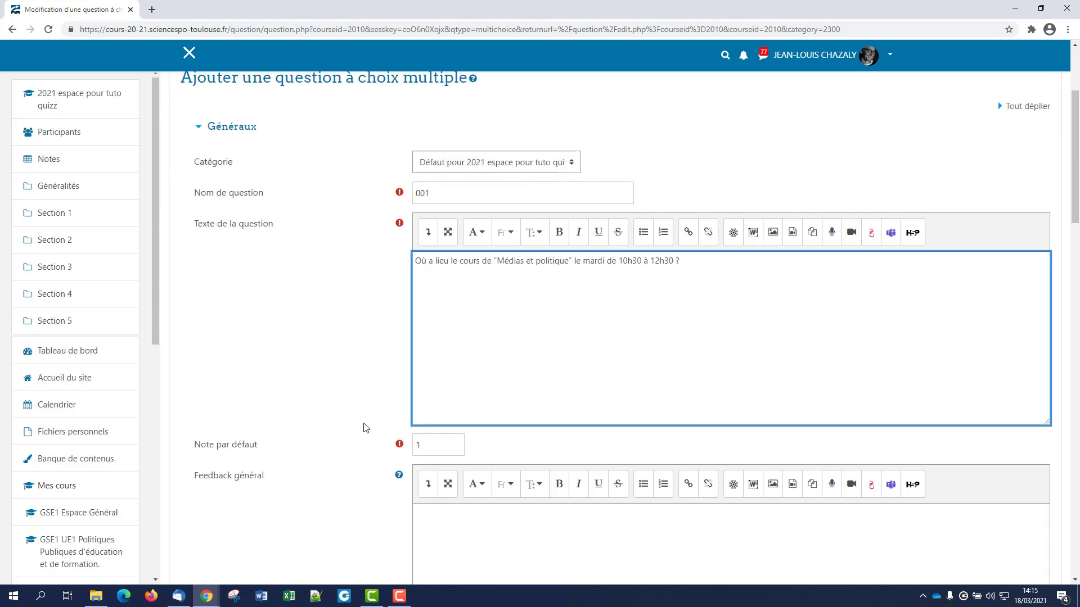
scroll(363, 428, "down", 1)
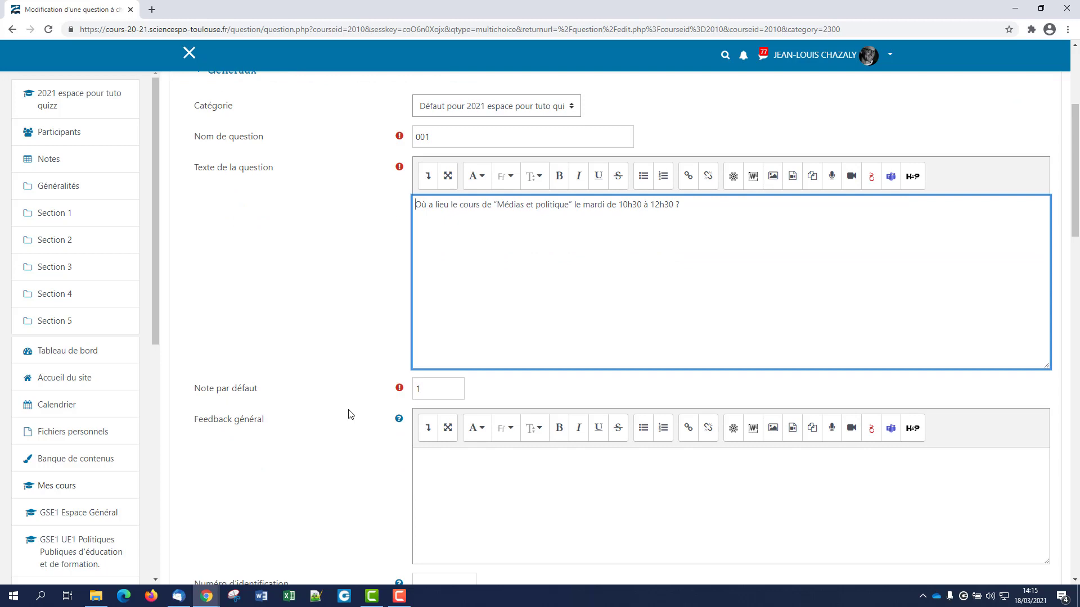
scroll(350, 414, "down", 1)
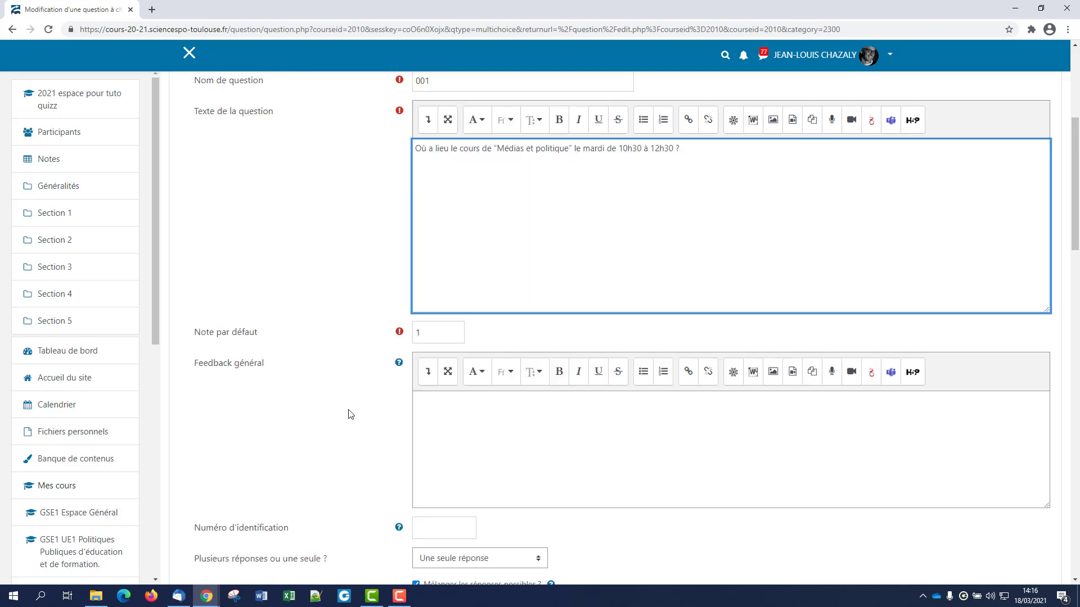
scroll(351, 415, "down", 3)
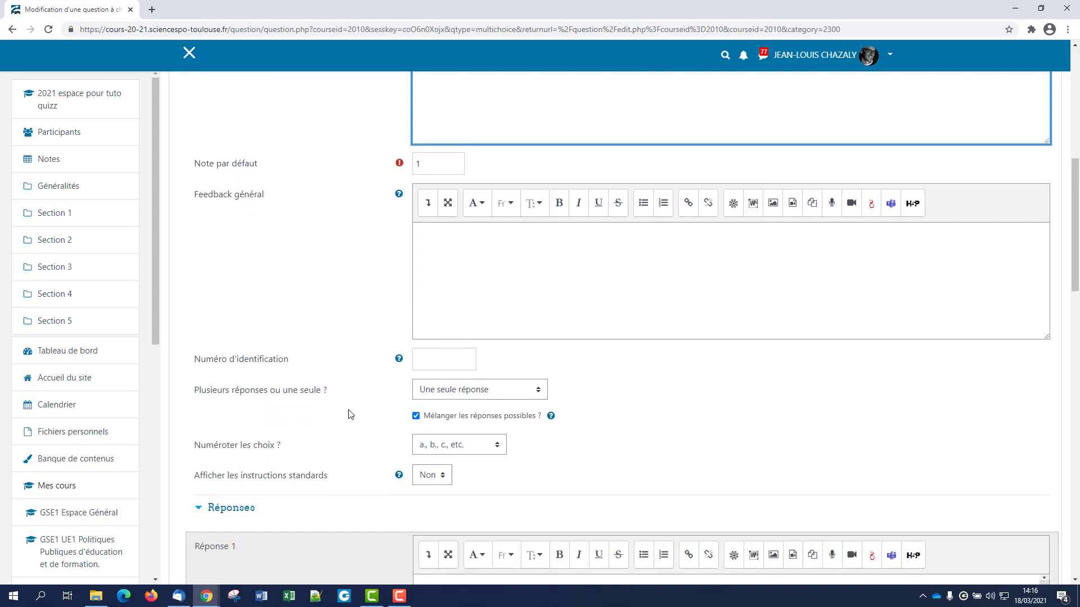
scroll(351, 415, "down", 1)
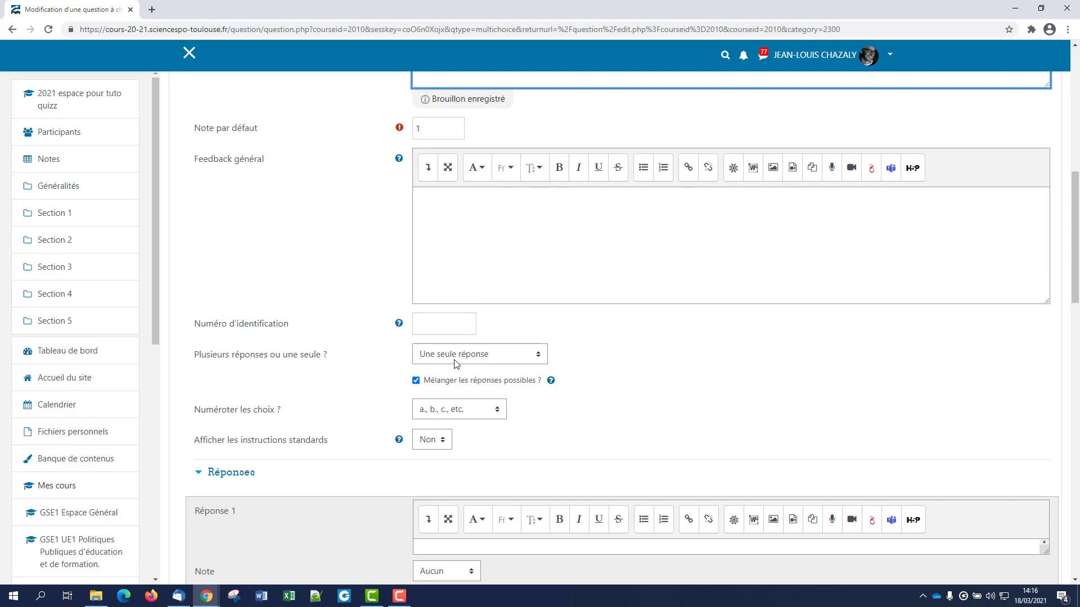
scroll(464, 358, "up", 3)
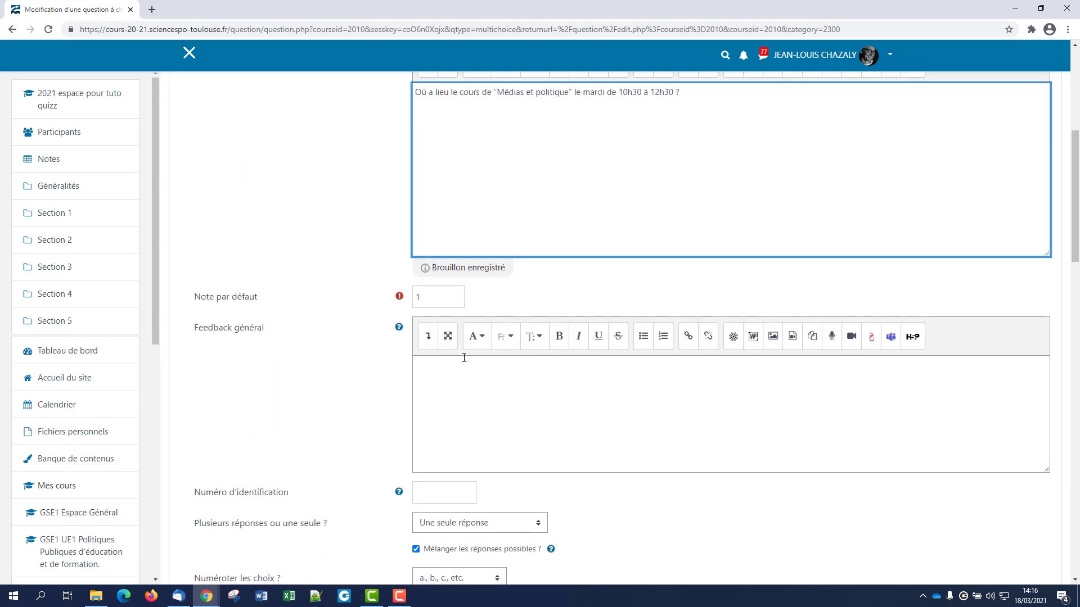
scroll(464, 357, "down", 4)
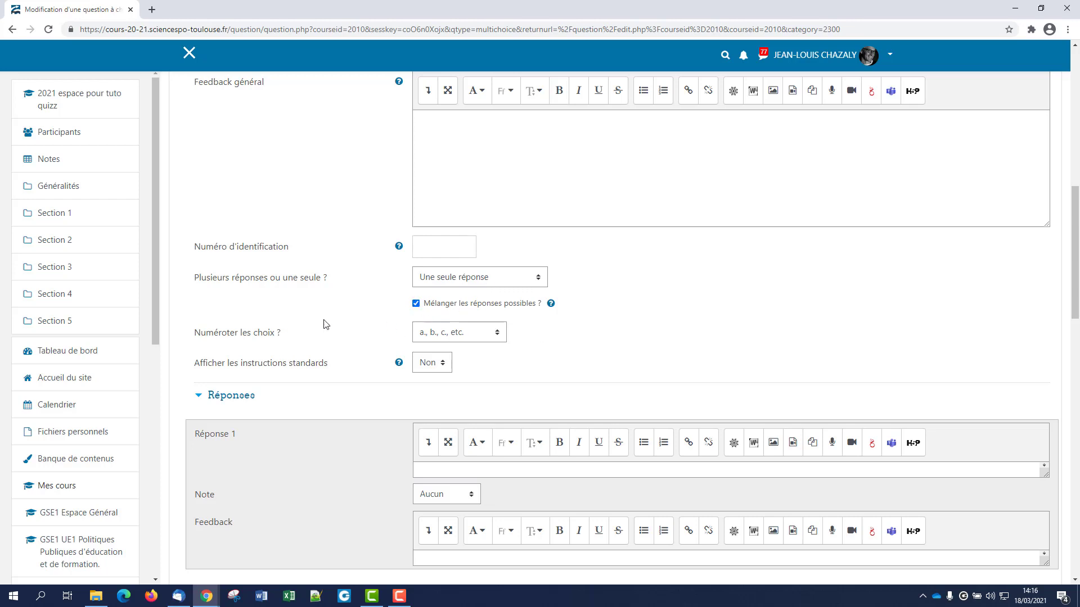
Step: Fill in Réponse 1 with "Il a lieu en amphi Héritier" and set its grade to 100%
scroll(319, 367, "down", 2)
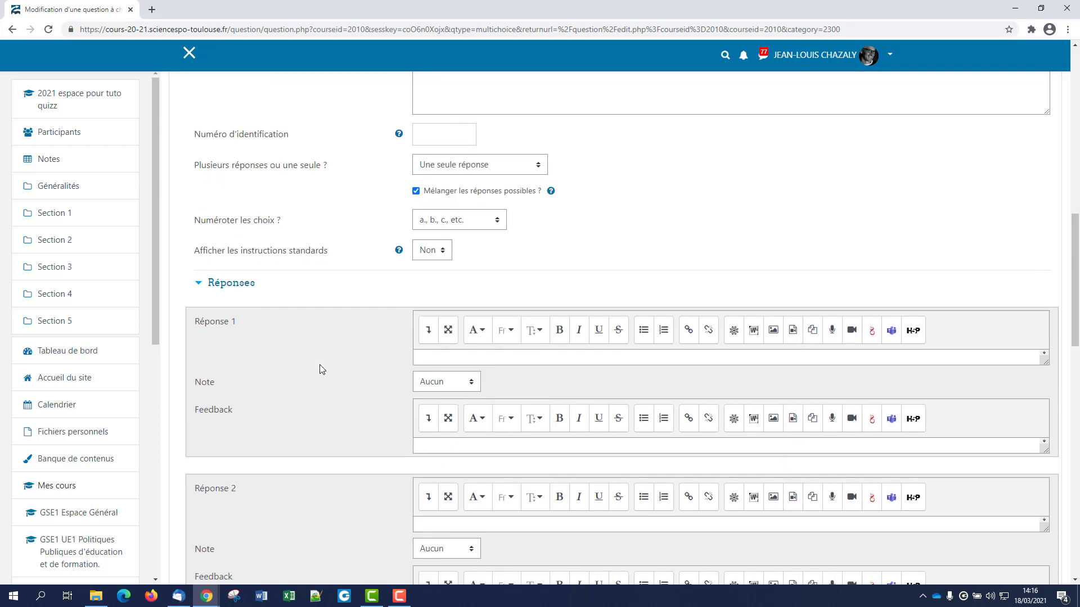
left_click(482, 353)
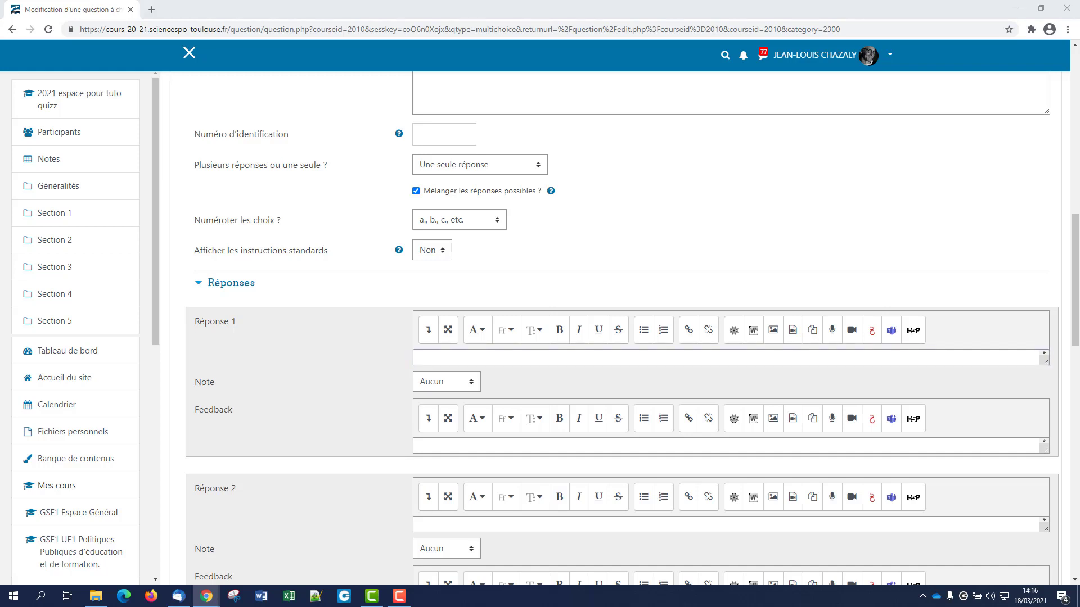
left_click(455, 355)
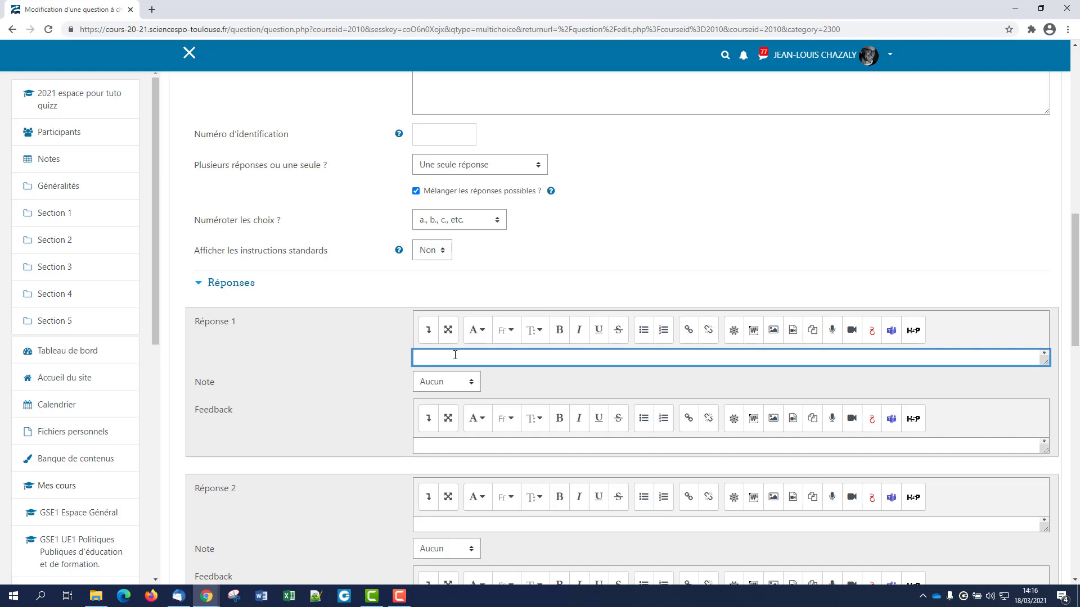
type("Il a lieu en amphi Héritier")
left_click(454, 384)
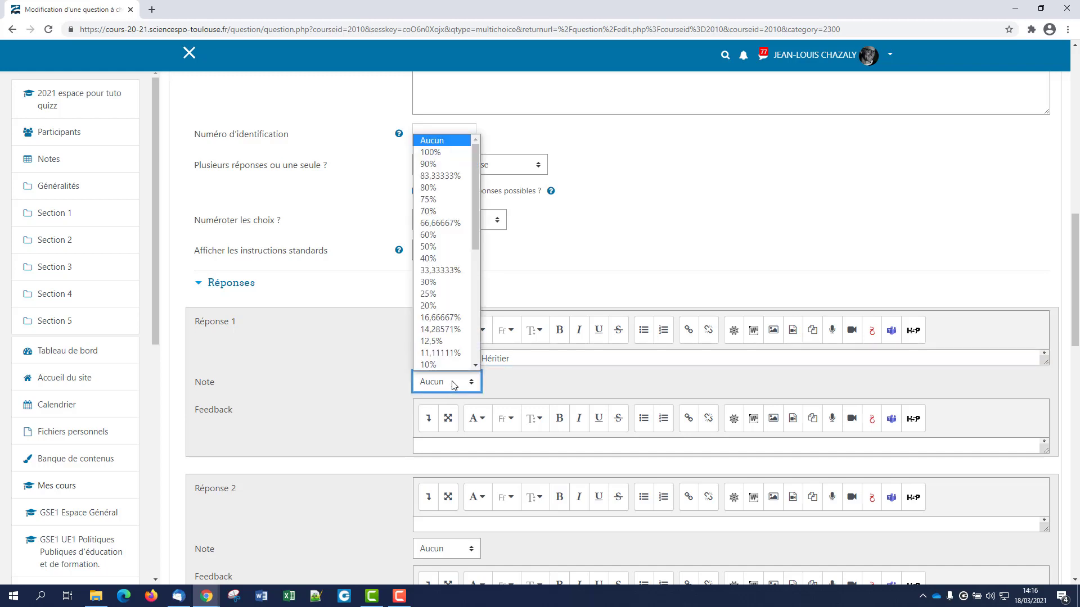
left_click(454, 156)
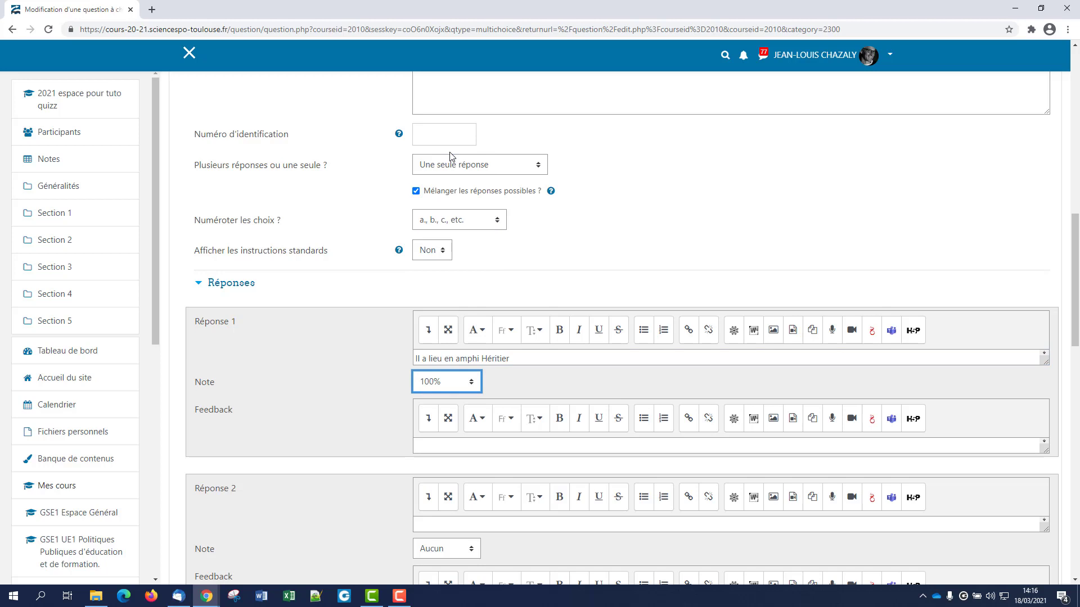
left_click(568, 284)
Step: Fill in Réponse 2 with "Il a lieu en amphi Jaurès" and set its grade to -100%
scroll(374, 410, "down", 3)
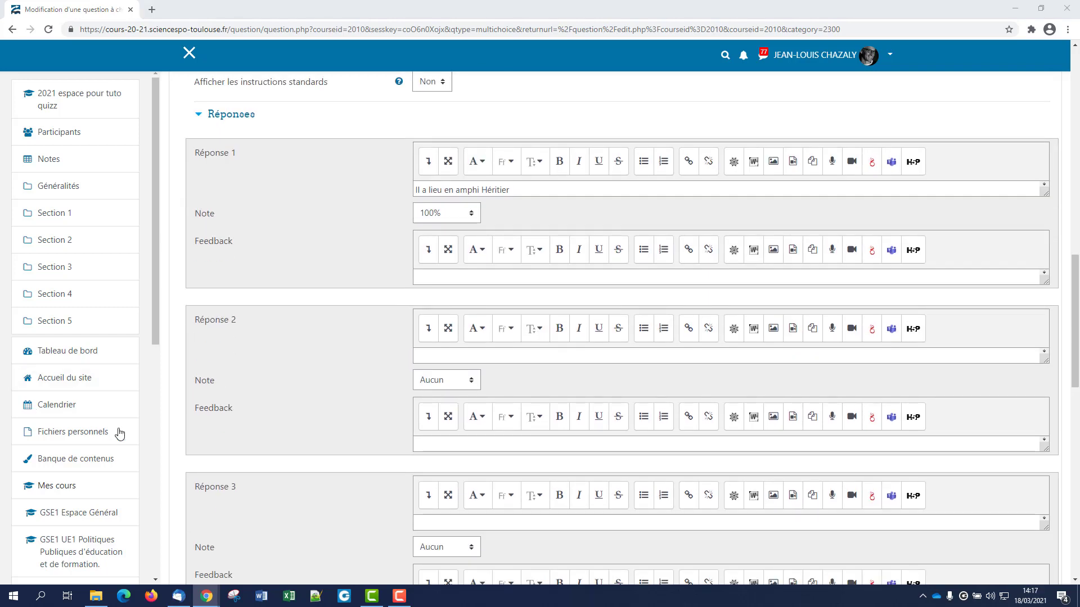
left_click(464, 356)
type("Il a lieu en amphi Jaurès")
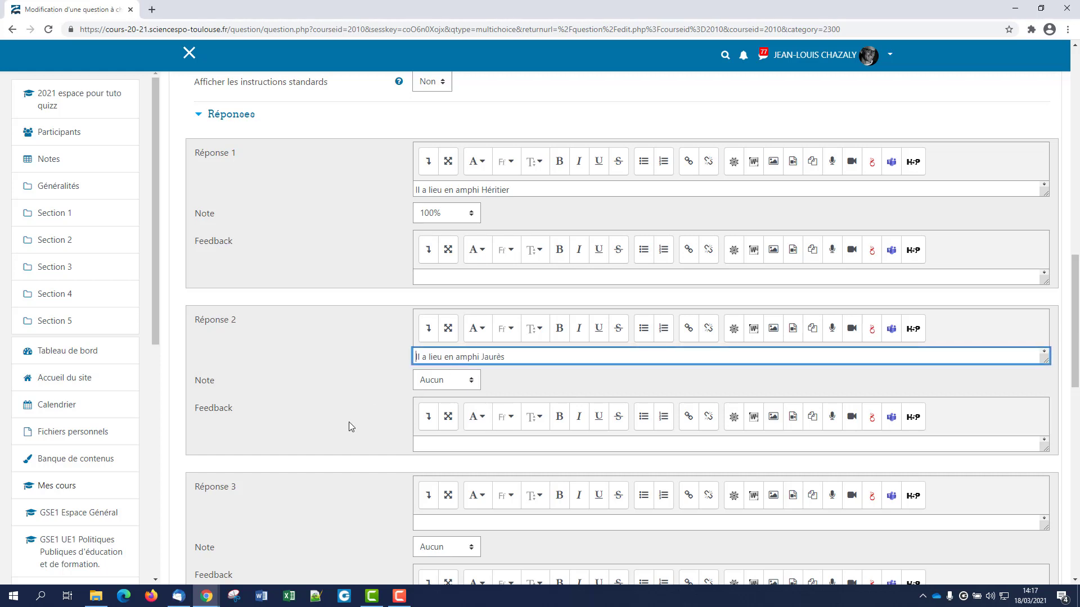
left_click(455, 384)
scroll(457, 340, "down", 5)
scroll(442, 341, "down", 3)
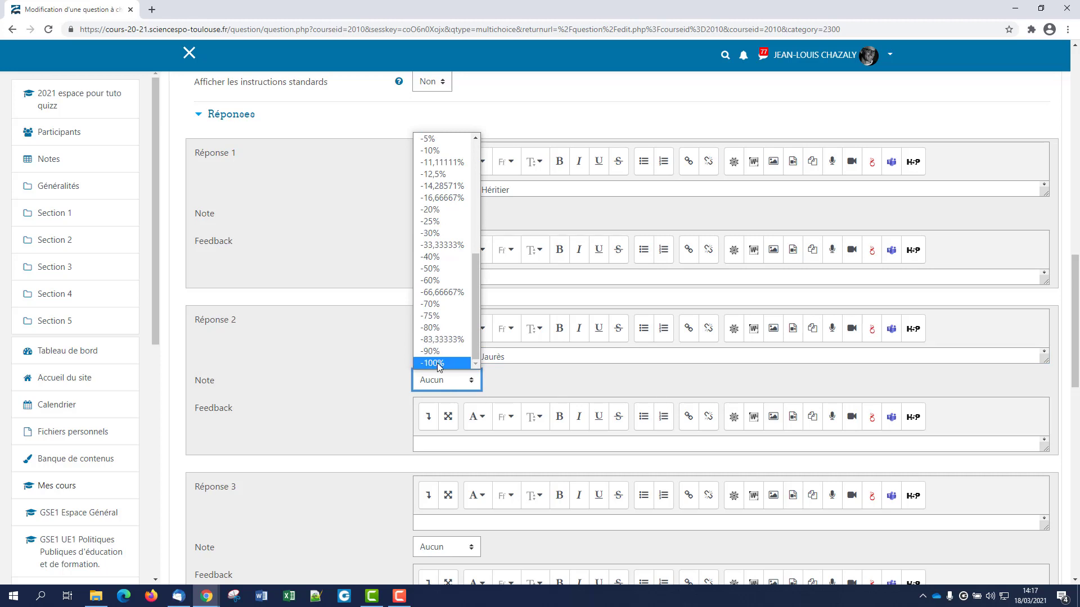
left_click(436, 363)
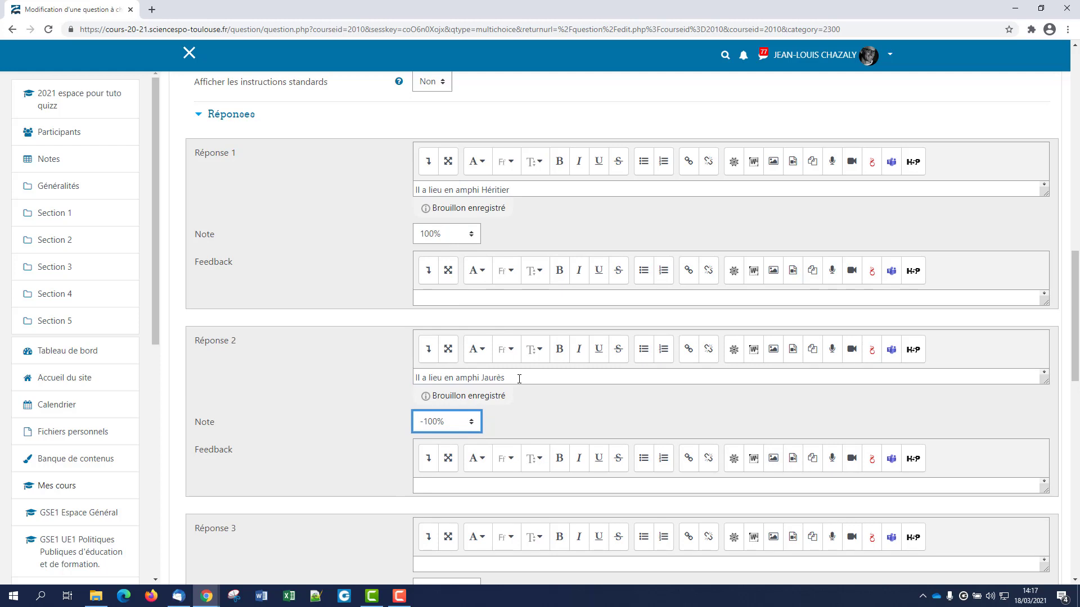
scroll(532, 403, "down", 3)
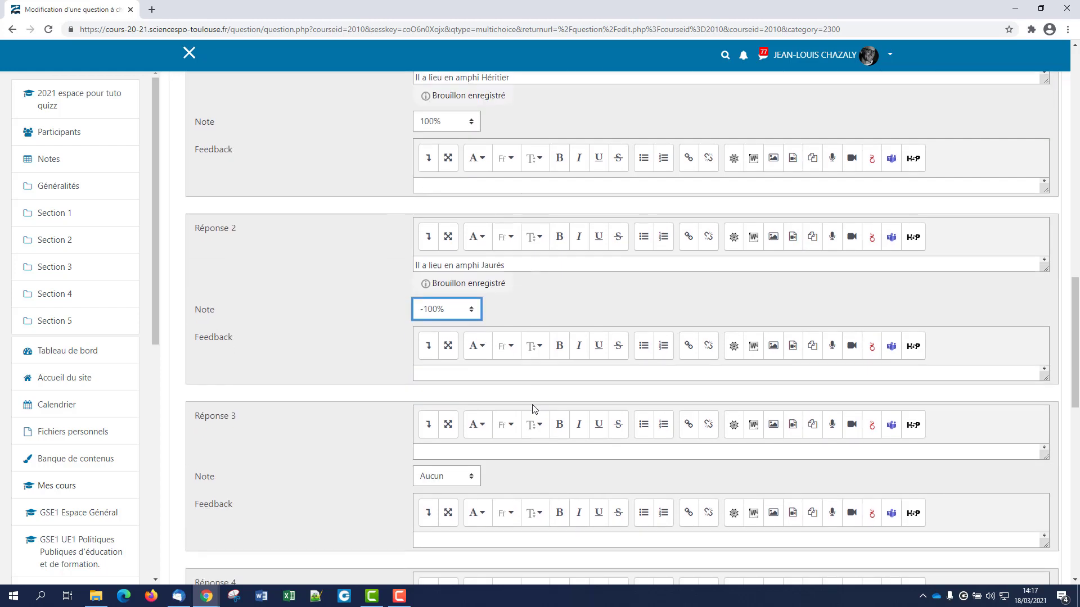
Step: Fill in Réponse 3 with "Il a lieu en amphi Montesquieu" and set its grade to -100%
left_click(441, 420)
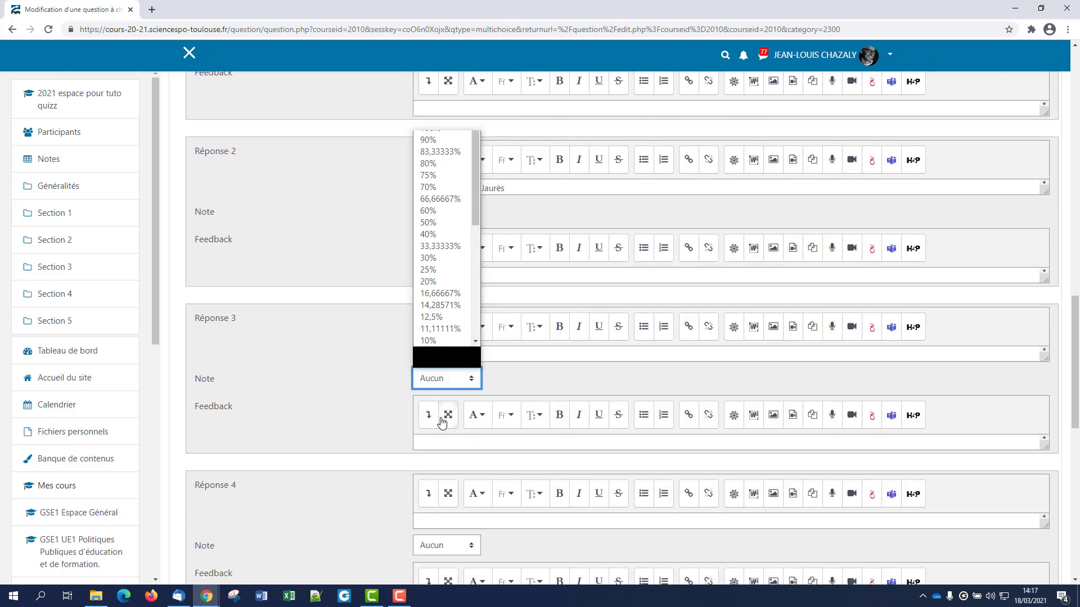
left_click(356, 424)
left_click(432, 354)
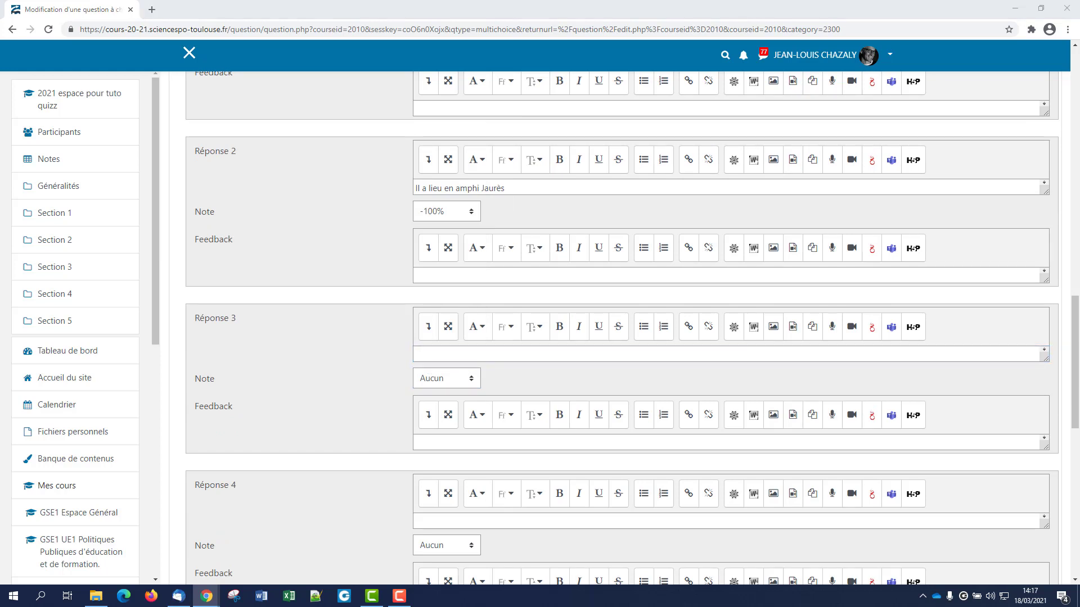
left_click(463, 358)
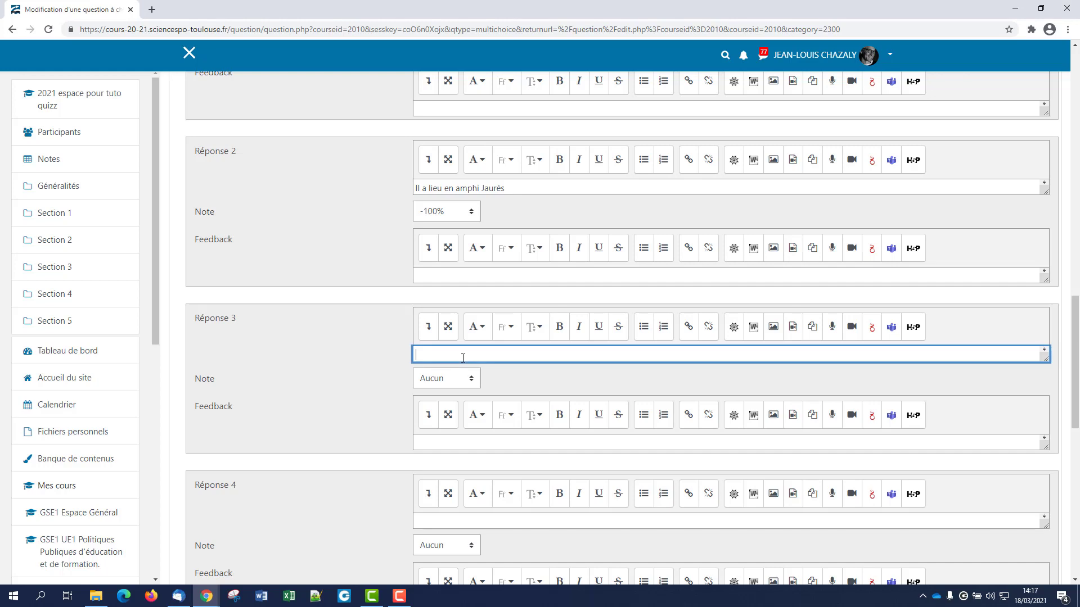
type("Il a lieu en amphi Montesquieu")
left_click(441, 379)
scroll(446, 345, "down", 5)
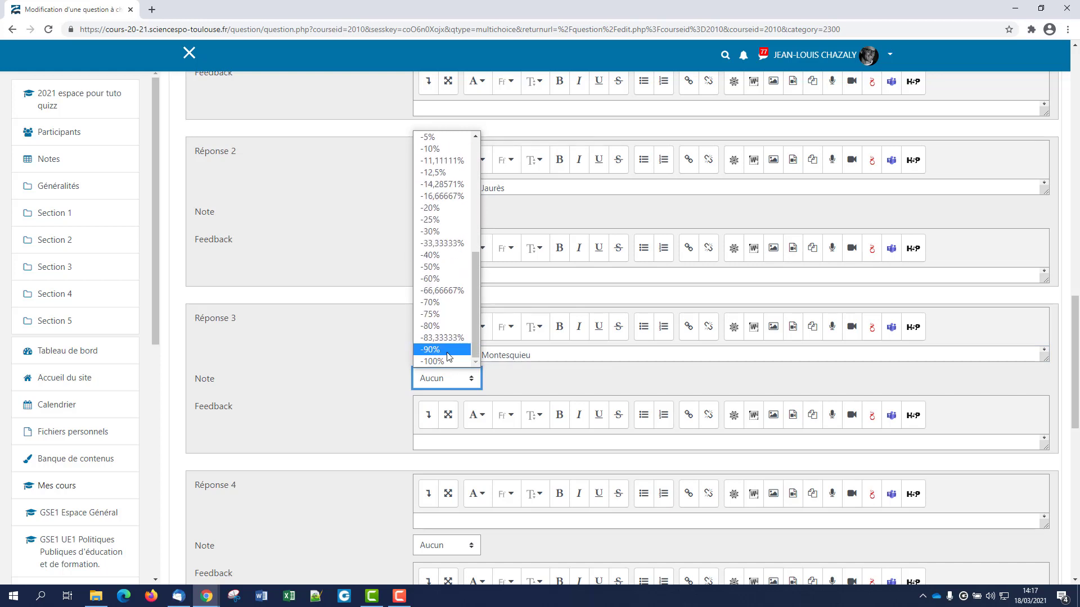
left_click(449, 362)
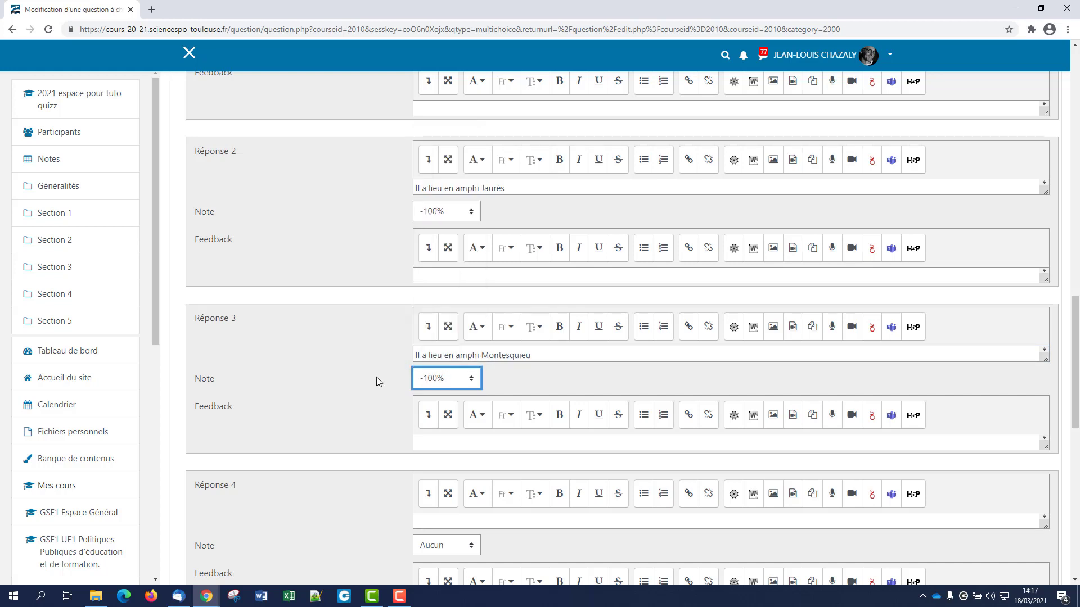
Step: Set the grade of Réponse 3 to Aucun
scroll(376, 378, "up", 7)
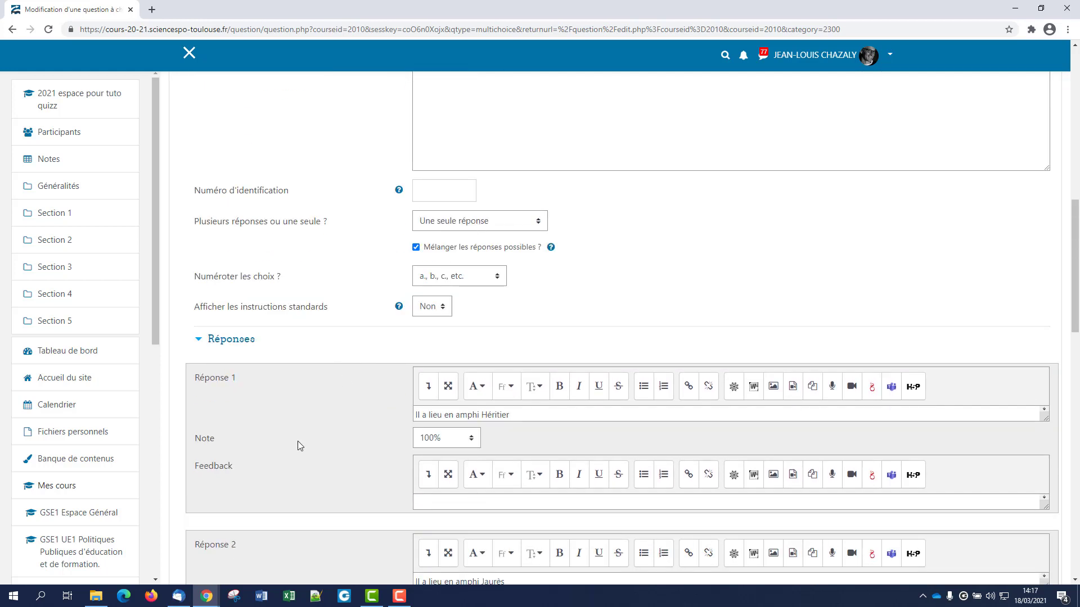
scroll(306, 441, "down", 6)
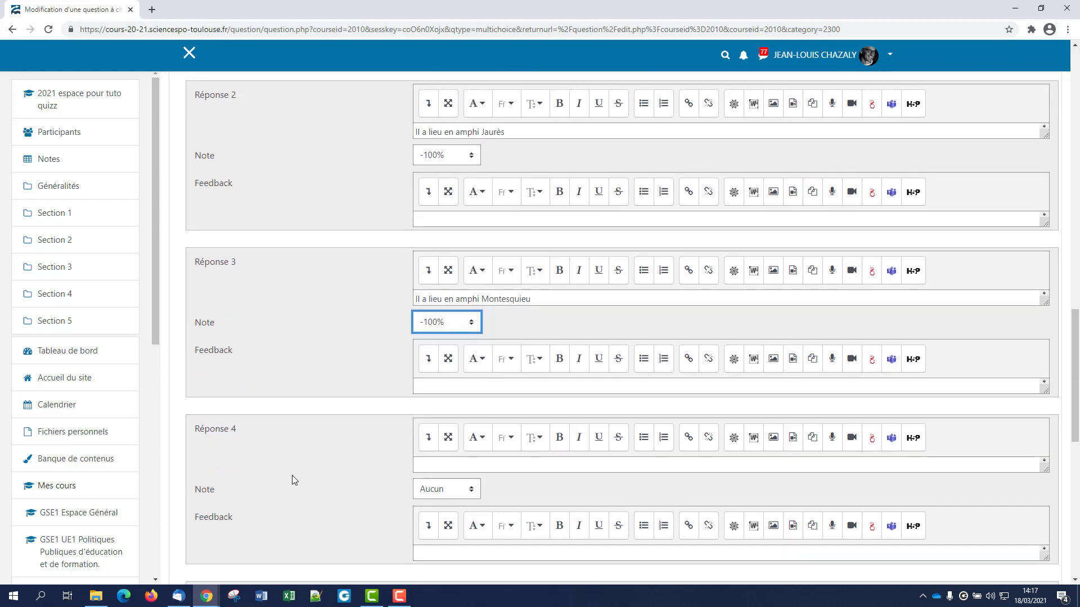
scroll(292, 475, "up", 5)
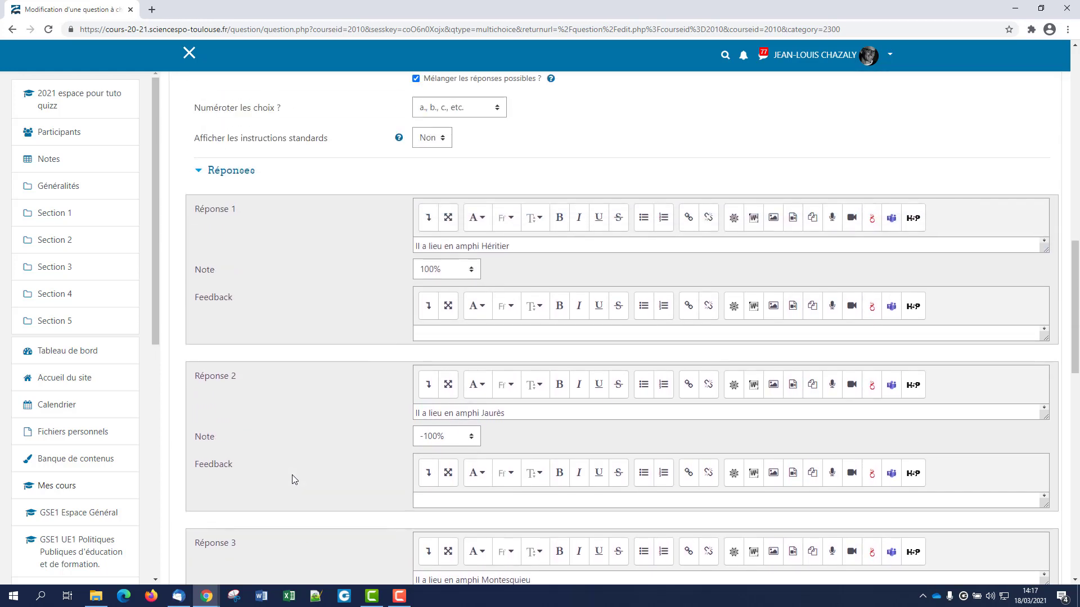
scroll(292, 474, "up", 1)
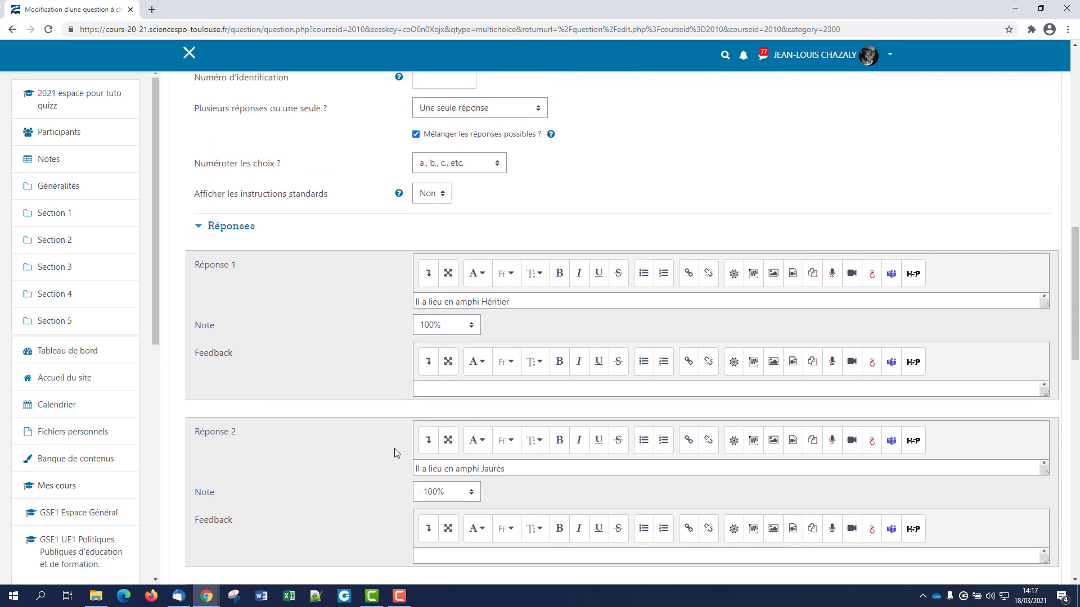
scroll(394, 448, "down", 3)
left_click(456, 493)
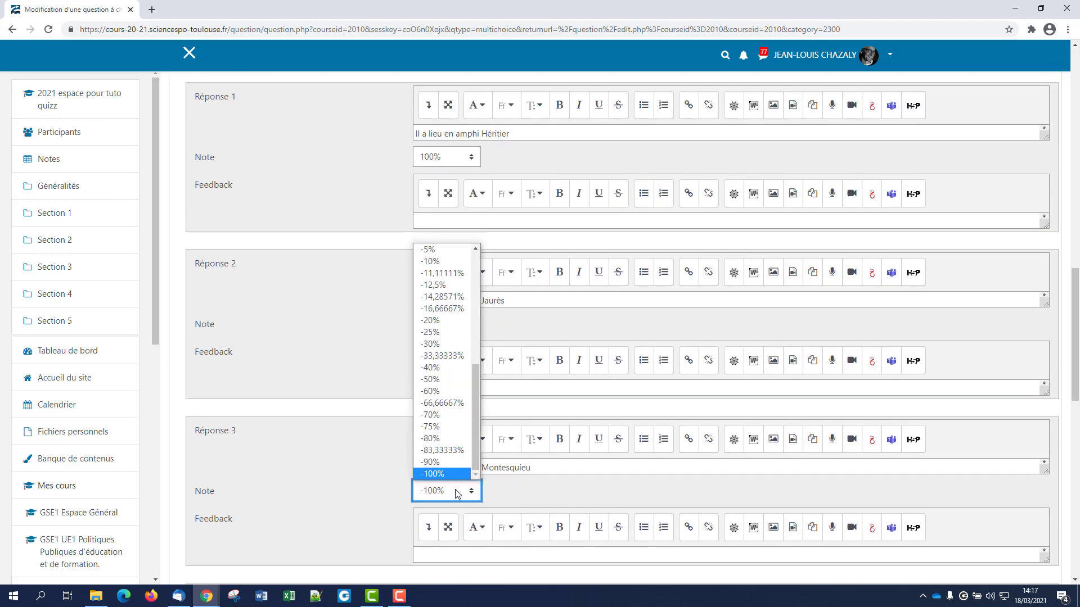
scroll(439, 420, "up", 5)
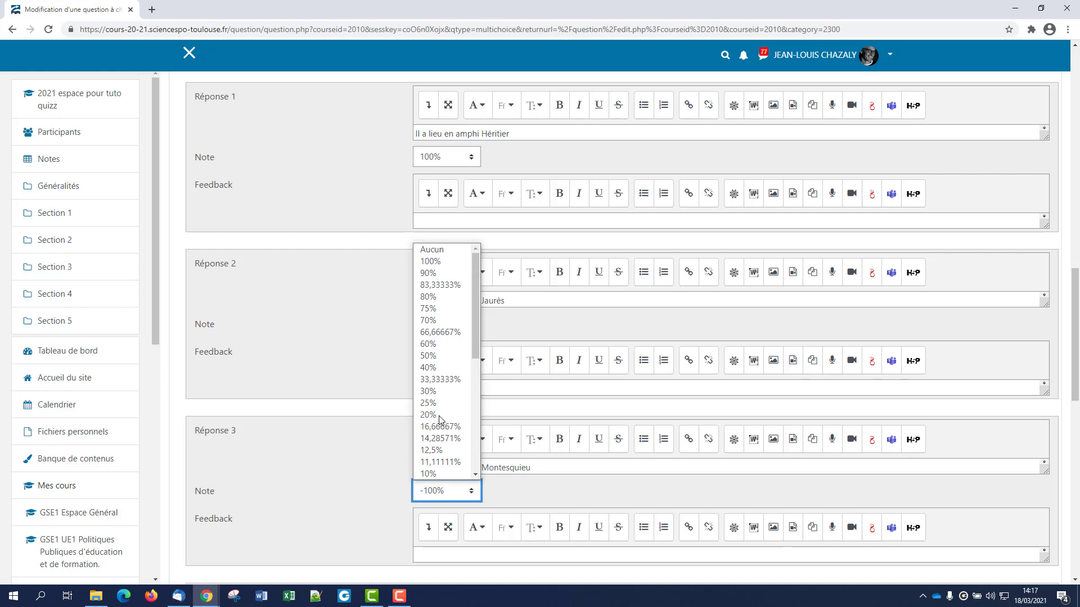
left_click(433, 250)
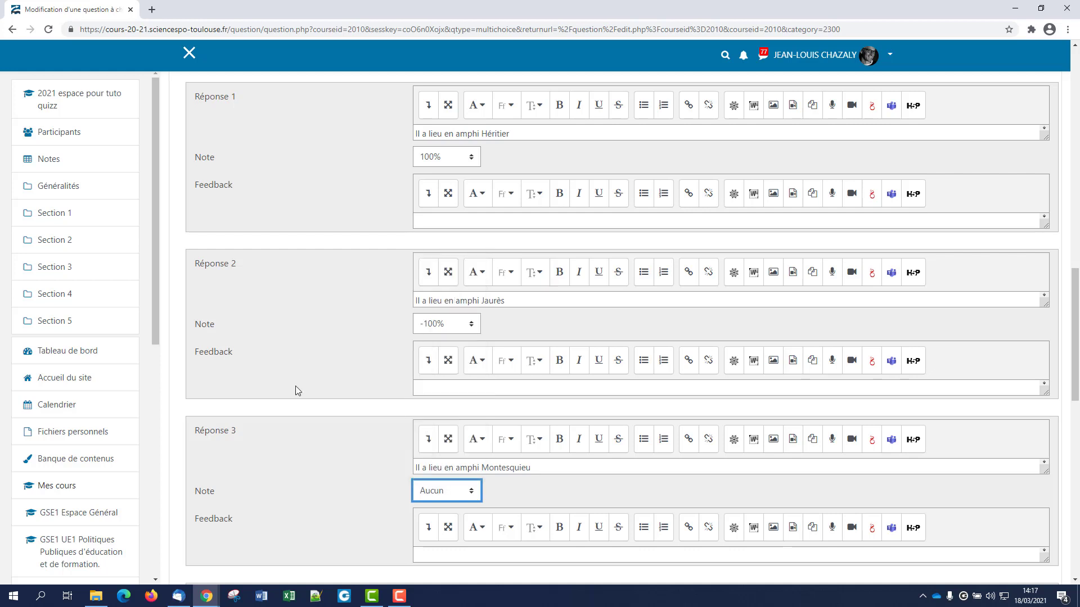
Step: Set the grade of Réponse 2 to Aucun
scroll(298, 454, "down", 3)
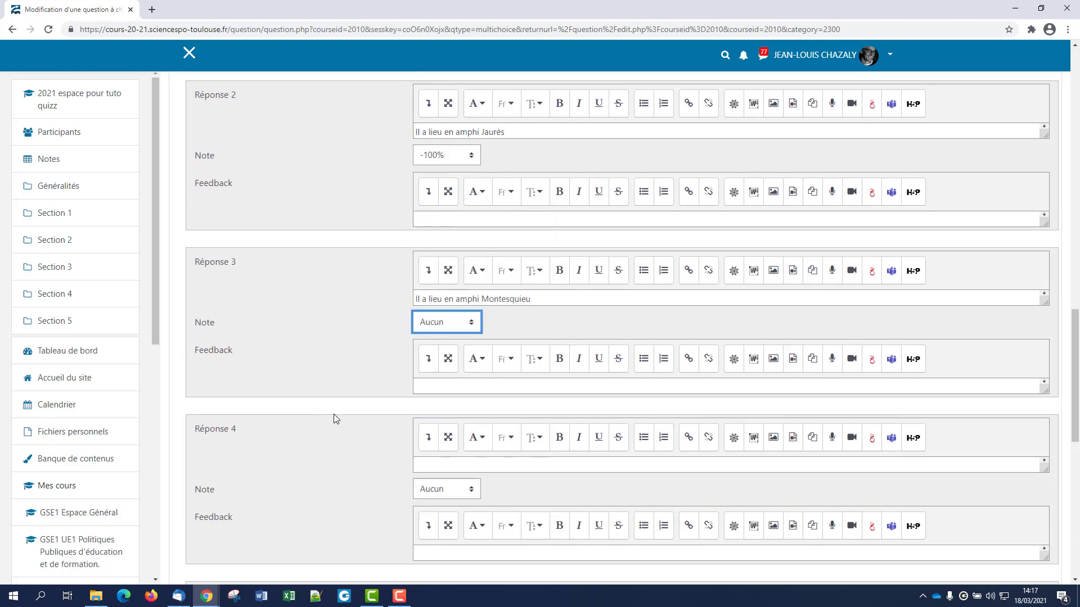
scroll(333, 419, "up", 2)
left_click(441, 268)
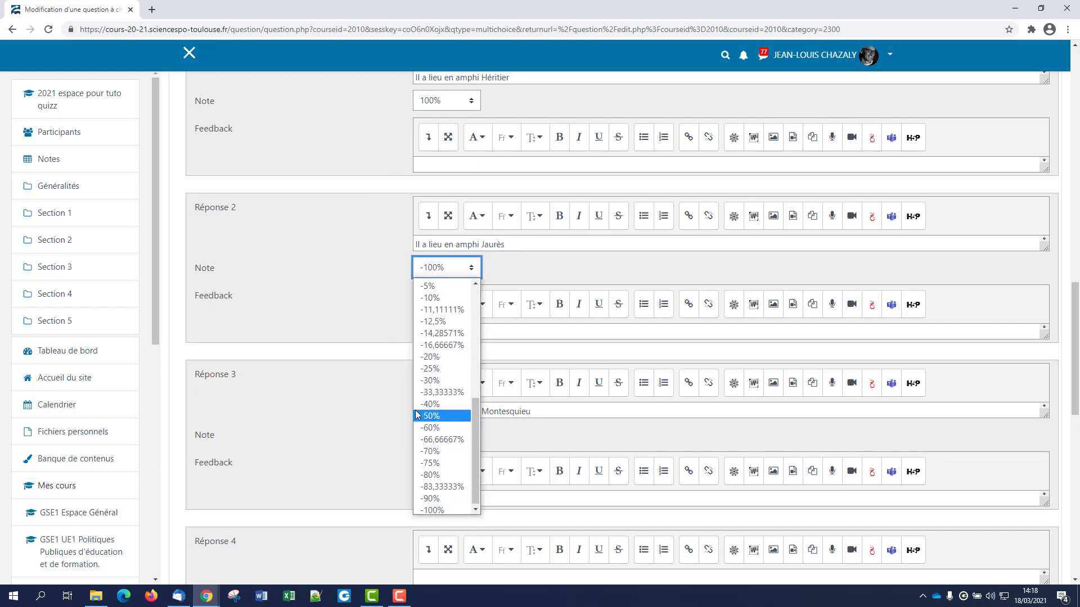
scroll(433, 420, "up", 5)
left_click(430, 284)
Step: Save the multiple-choice question and show the question text in the question bank list
scroll(373, 419, "down", 9)
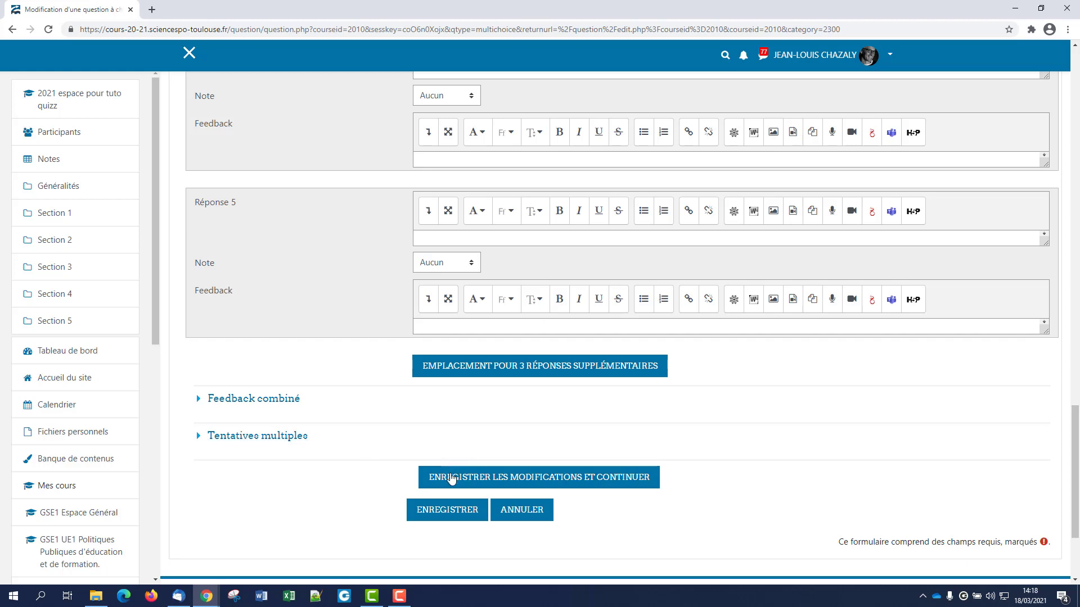
left_click(459, 512)
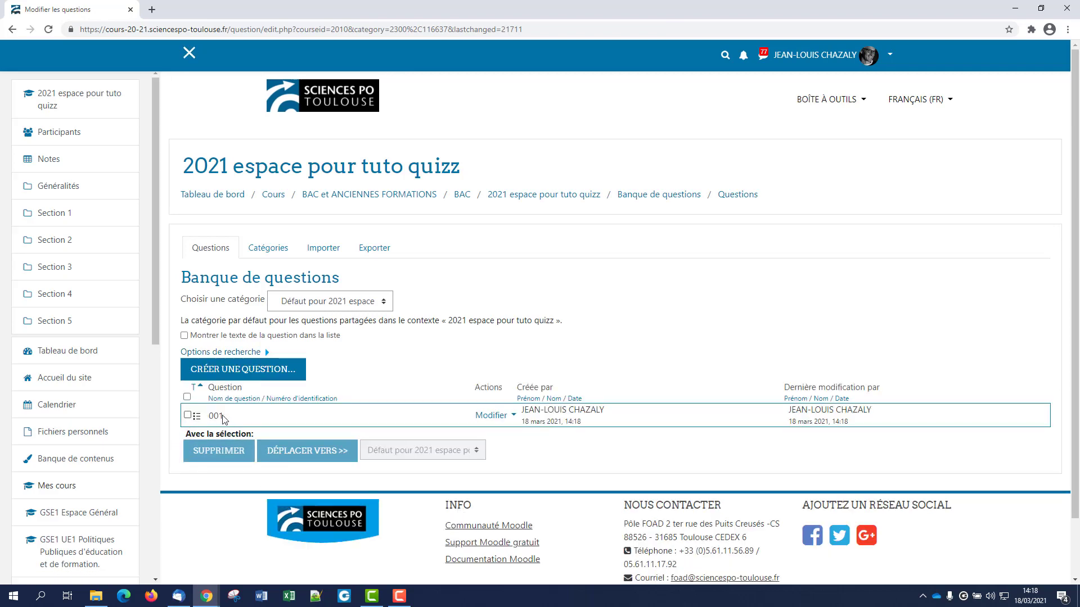
left_click(184, 336)
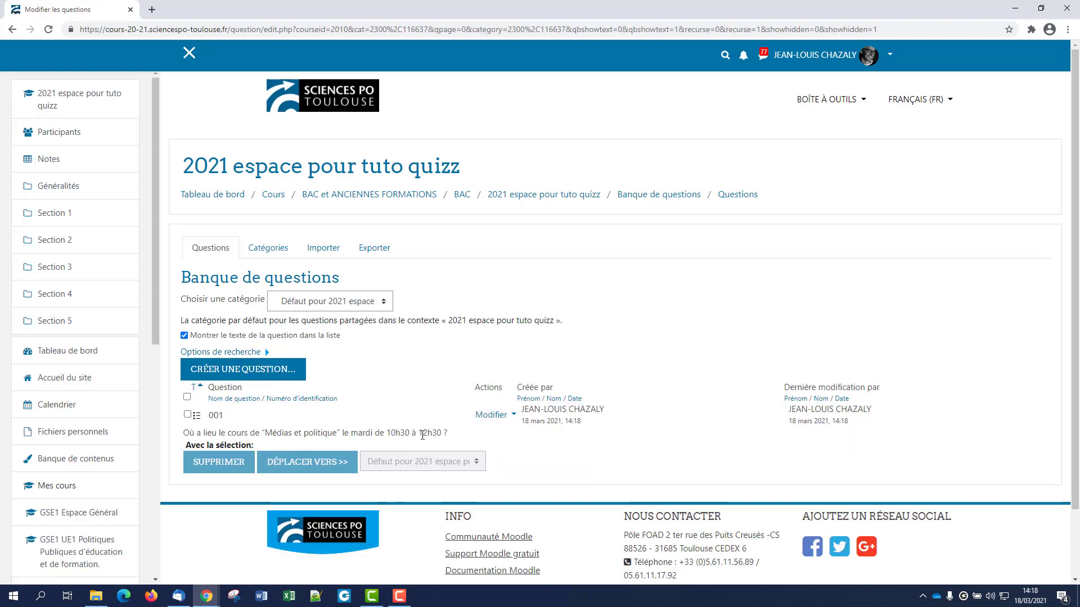
Step: Create a new question of the type Vrai/Faux in the question bank
left_click(221, 372)
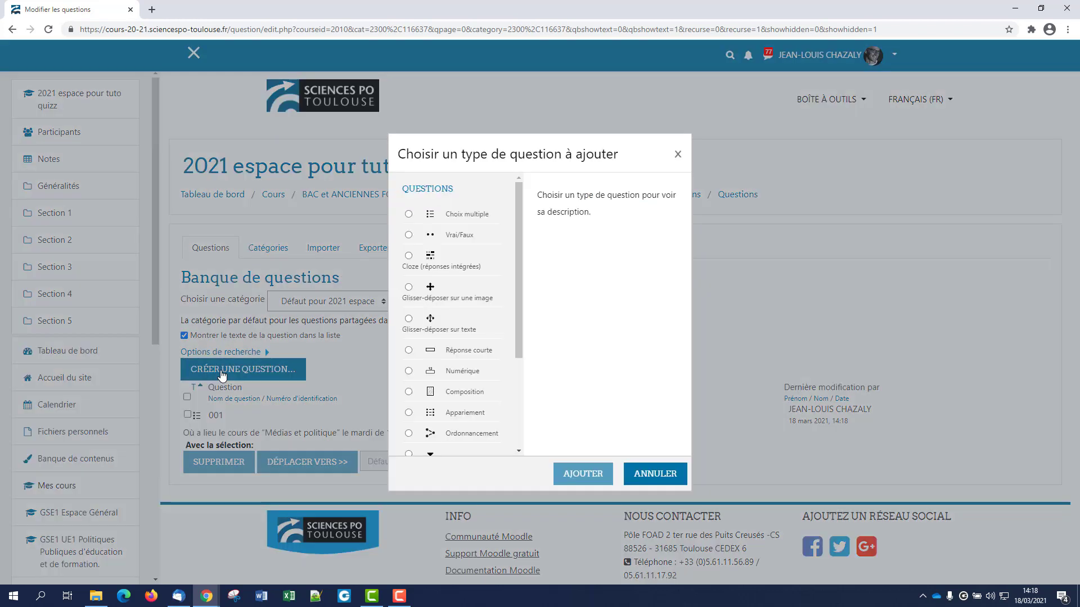
left_click(409, 236)
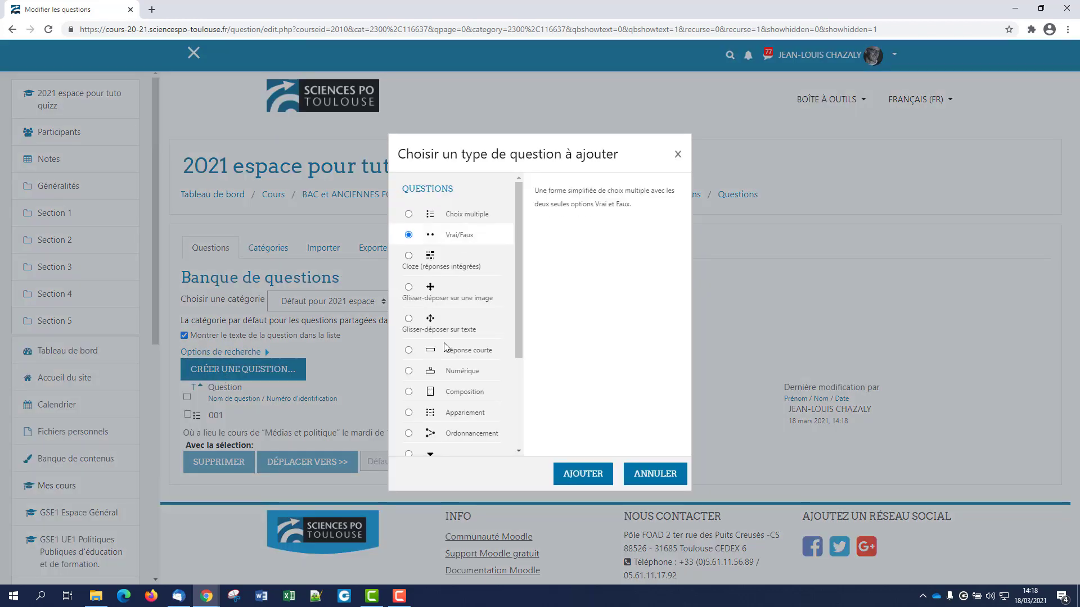
left_click(580, 475)
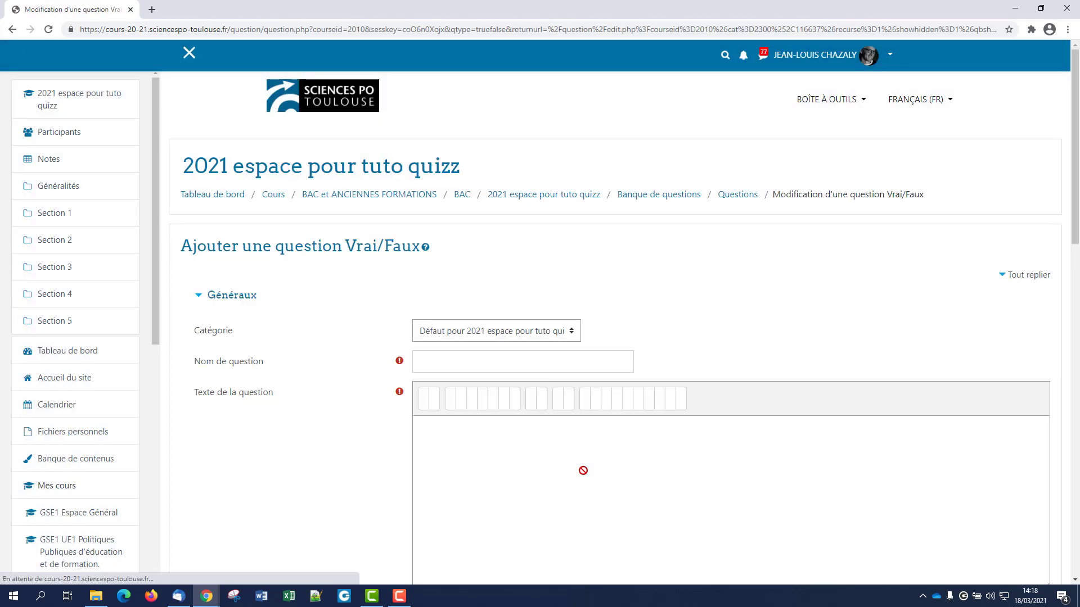
Step: Name the question 002 and enter the question text: Le cours "Médias et politique" a lieu en amphi Héritier :
left_click(510, 368)
type("002")
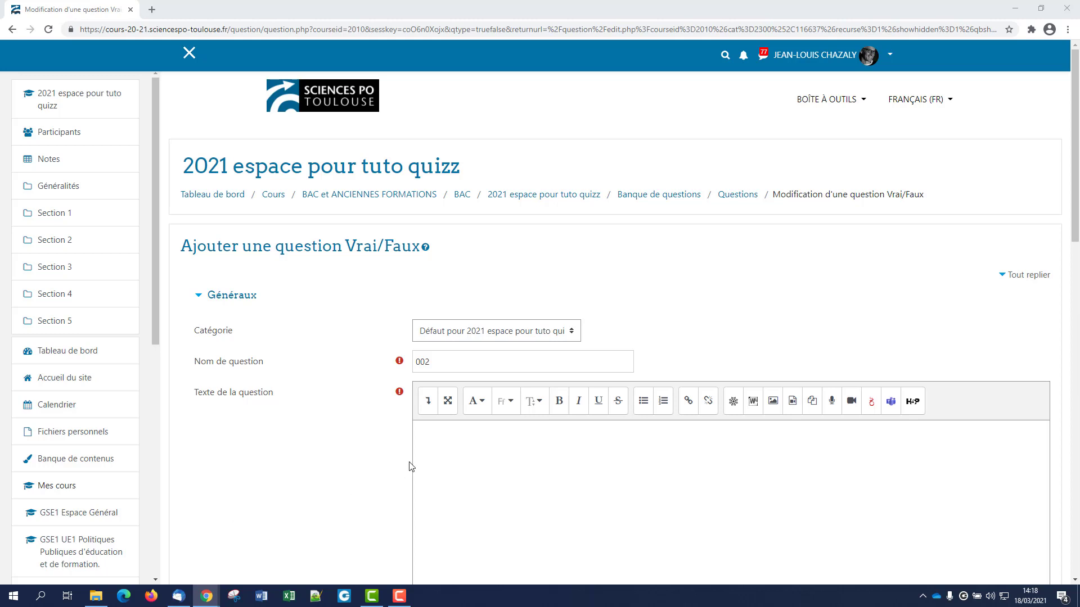
left_click(470, 439)
type("Le cours \"Médias et politique\" a lieu en amphi Héritier :")
left_click(315, 500)
Step: Set the correct answer of the true/false question to Vrai
scroll(319, 500, "down", 2)
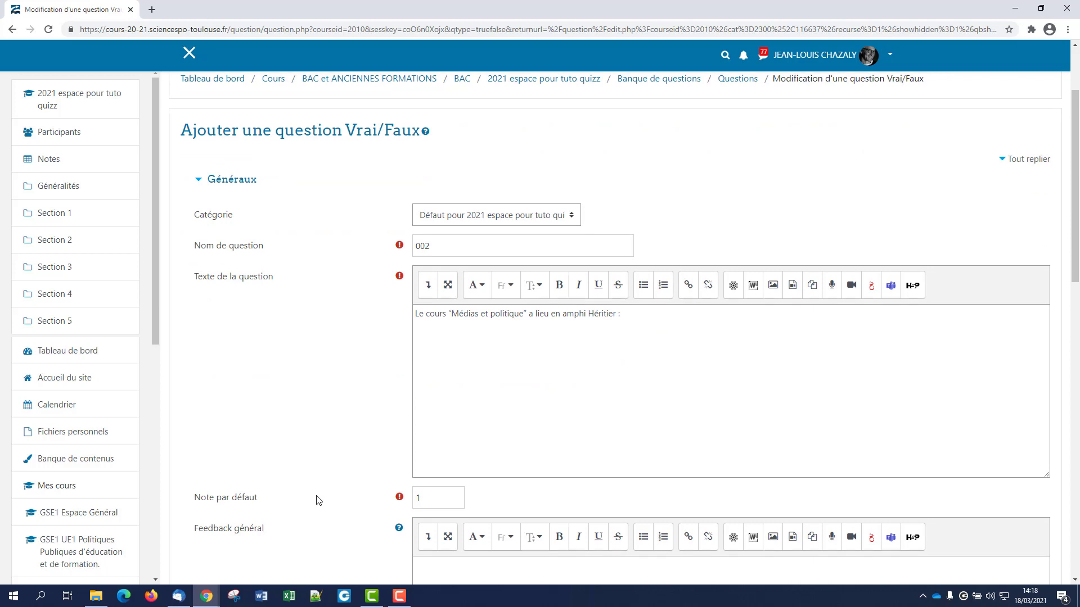
scroll(318, 500, "down", 5)
scroll(318, 500, "down", 1)
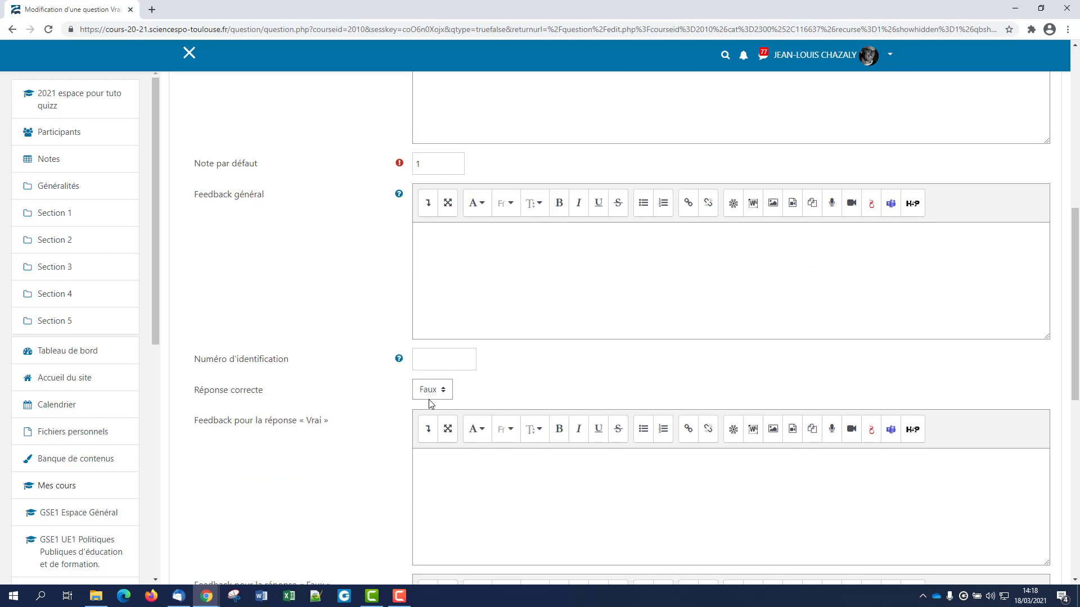
left_click(458, 472)
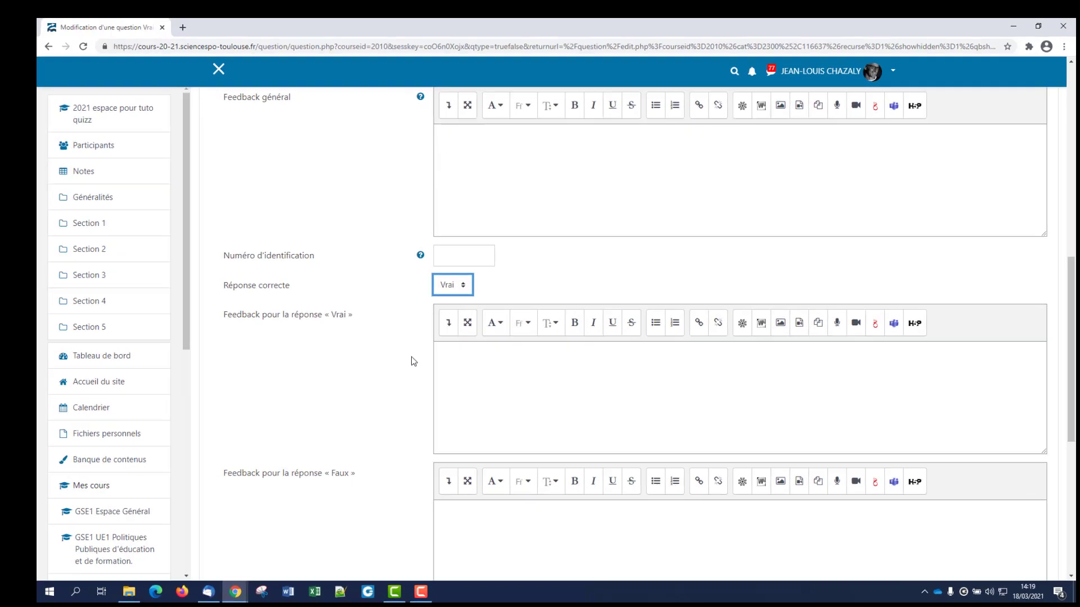
Step: Check the true/false question's feedback and multiple-attempt penalty settings and save the question
scroll(402, 440, "up", 5)
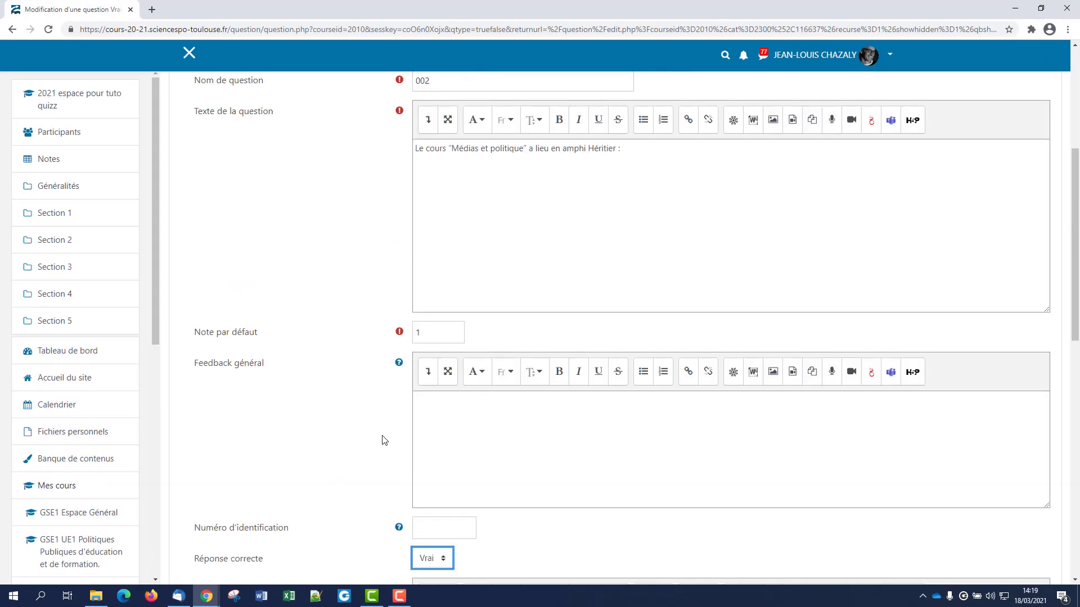
scroll(384, 440, "down", 7)
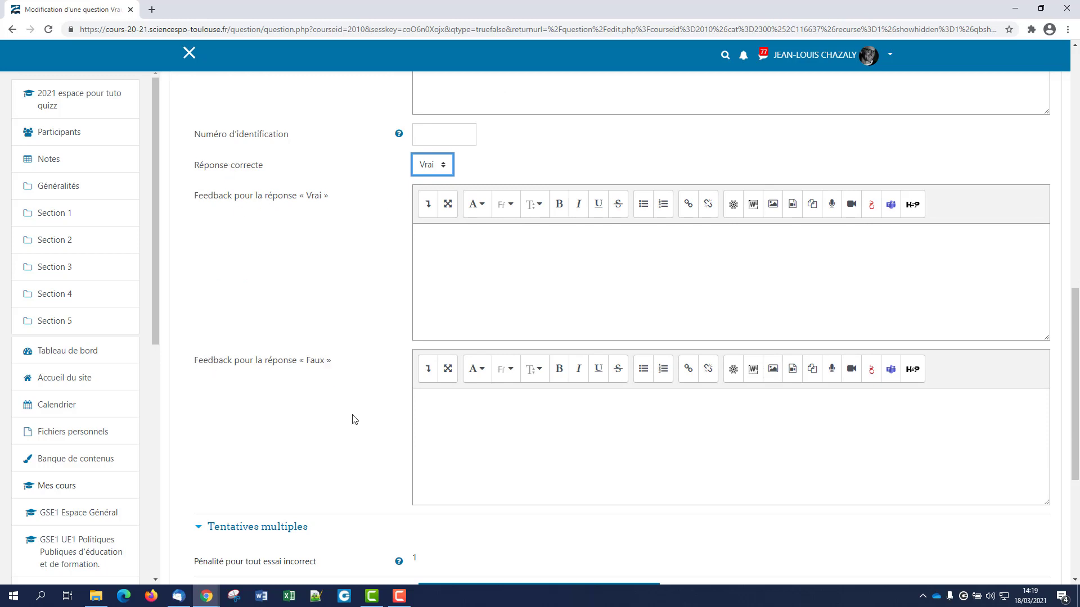
scroll(352, 419, "down", 5)
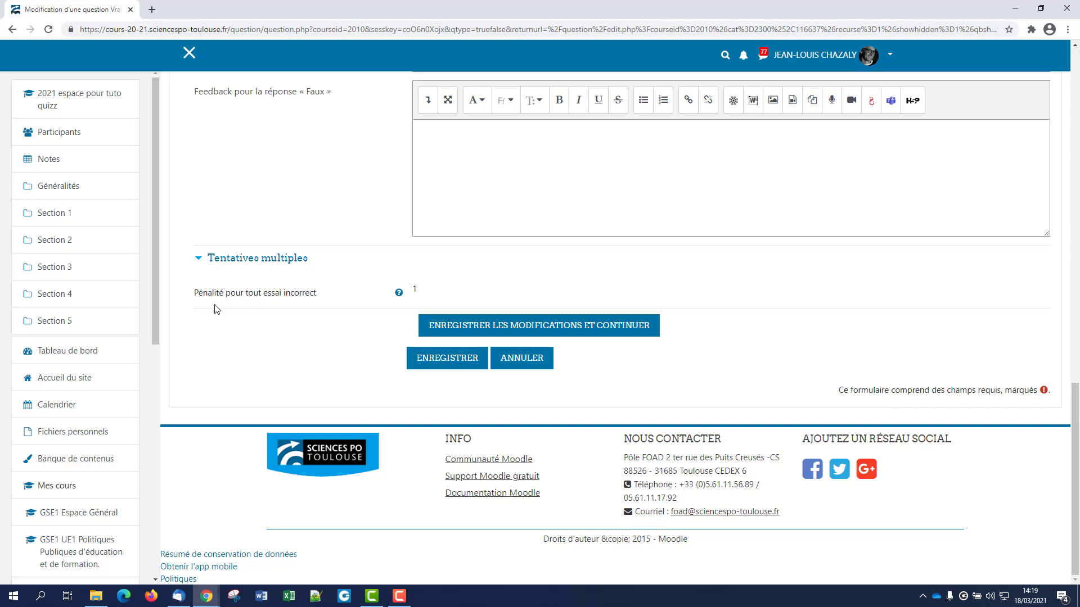
scroll(352, 335, "up", 5)
scroll(354, 337, "down", 5)
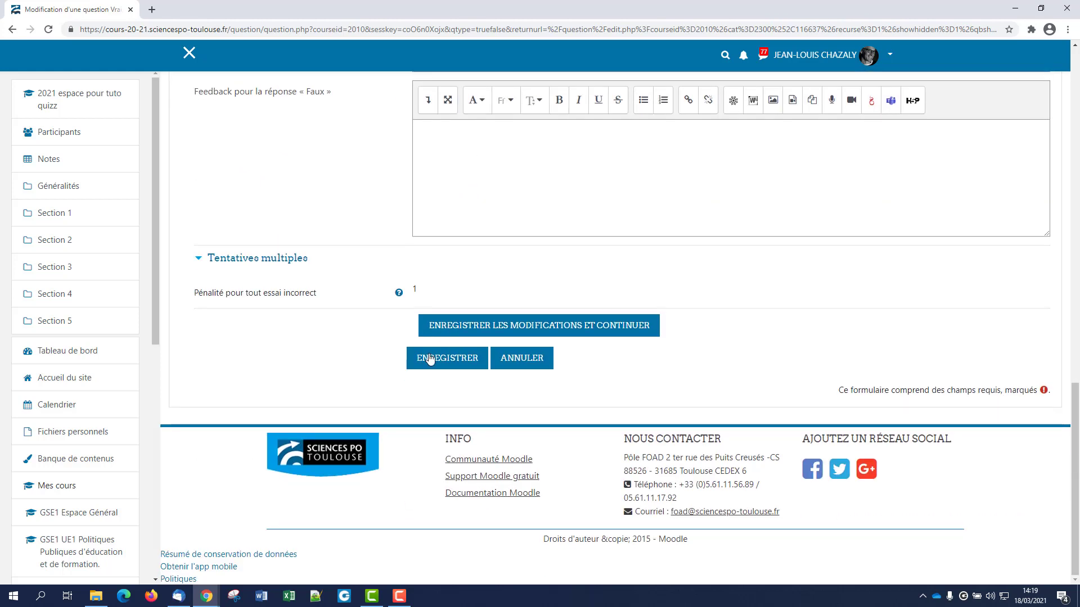
left_click(427, 358)
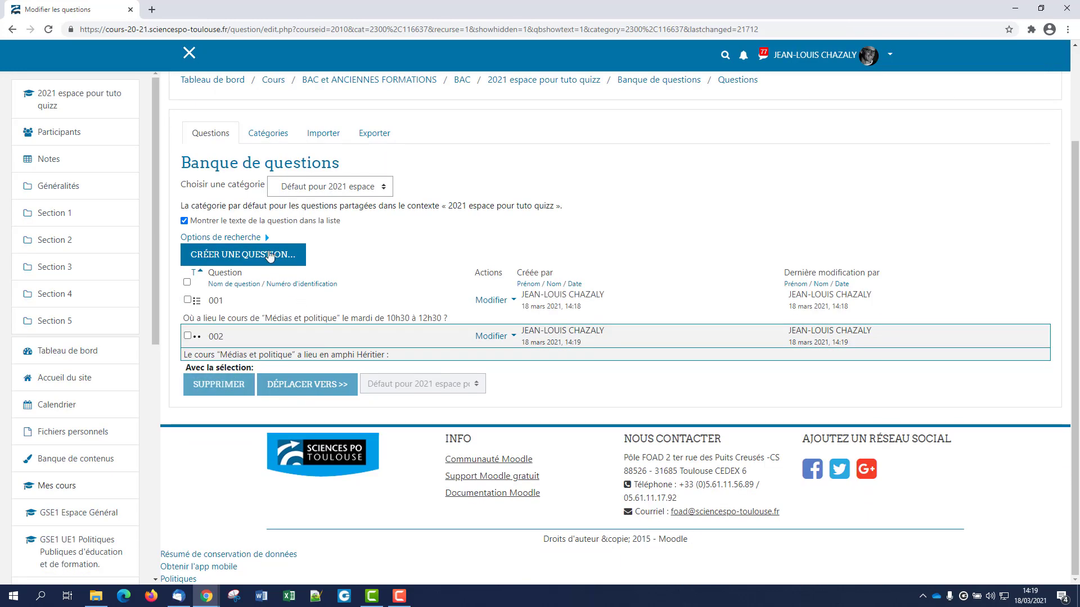
Step: Create a new question of the type Composition in the question bank
left_click(270, 256)
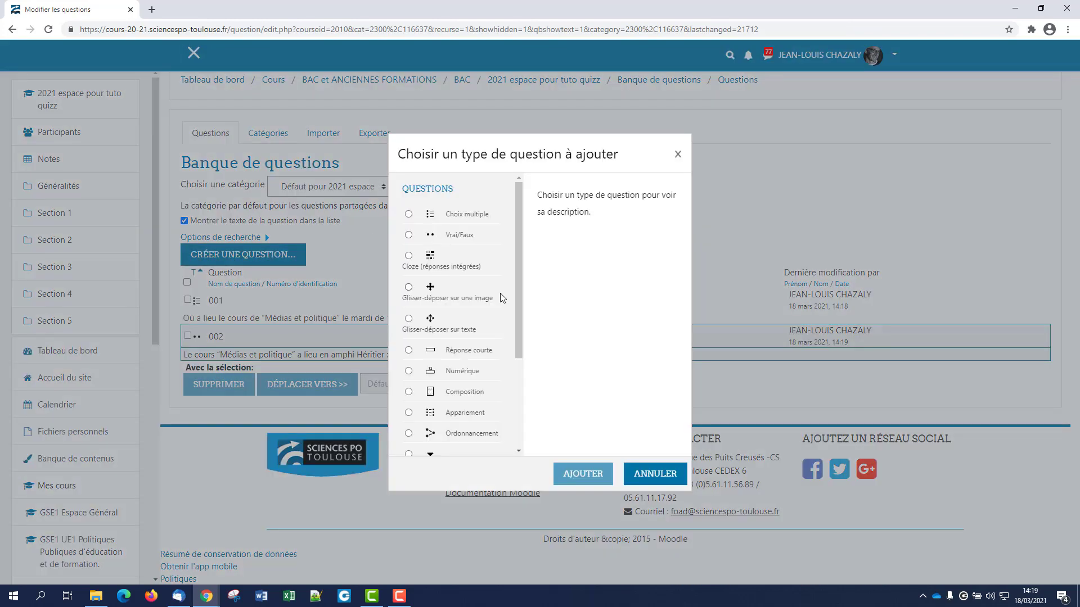
scroll(517, 279, "down", 3)
left_click(409, 250)
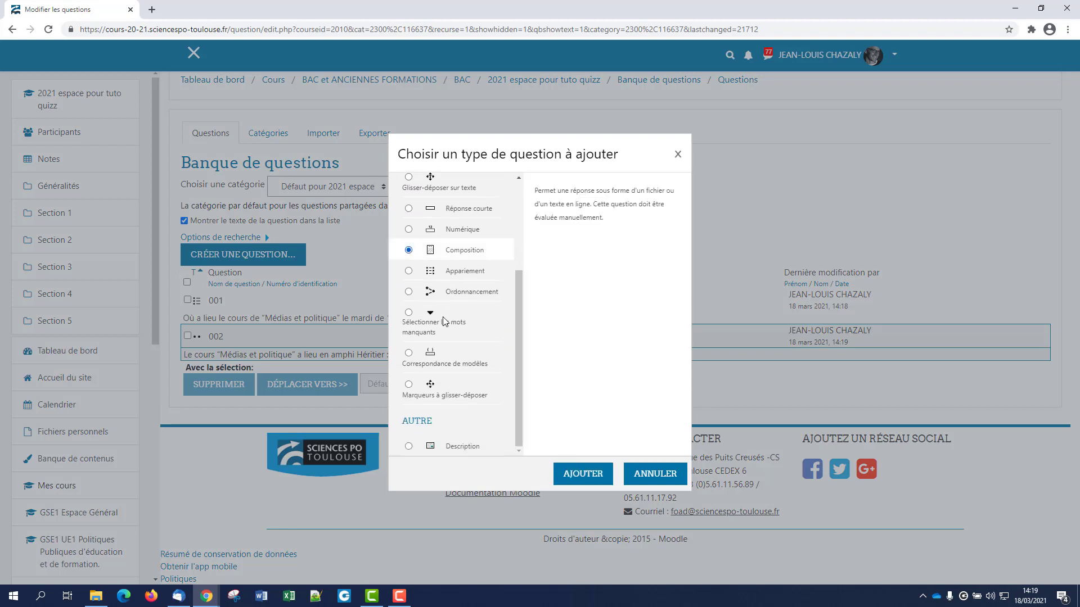
left_click(595, 476)
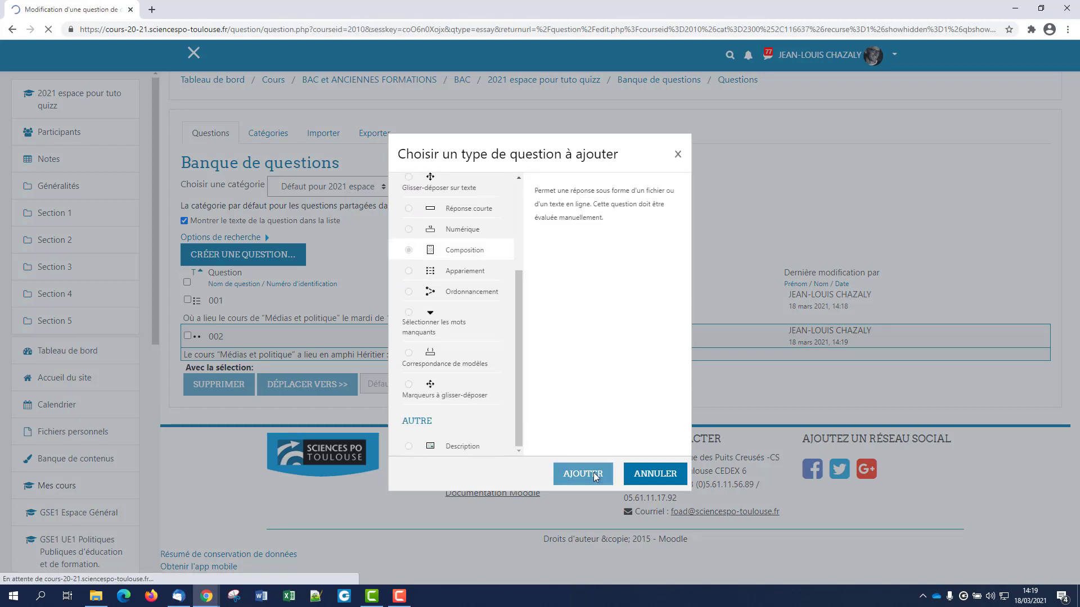
Step: Name the composition question 003 and place the cursor in its question text
left_click(514, 353)
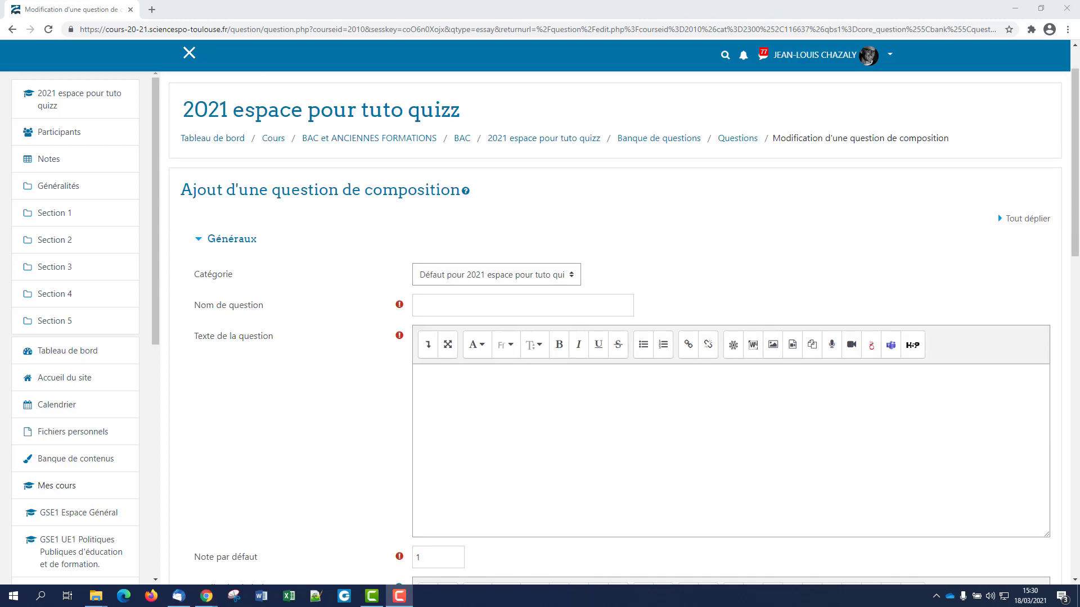
left_click(500, 306)
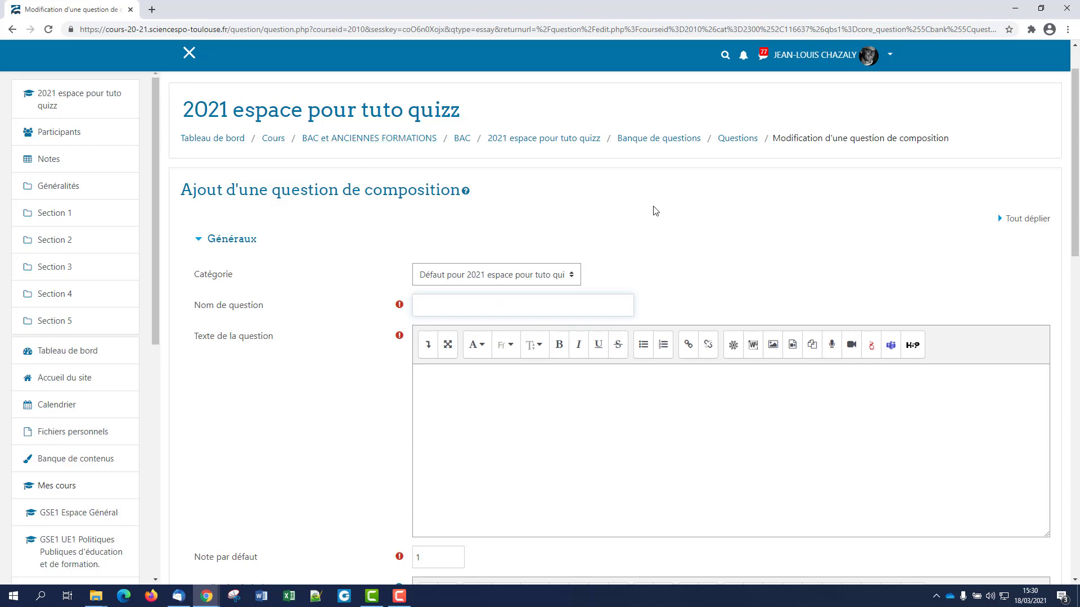
left_click(500, 298)
type("003")
left_click(545, 428)
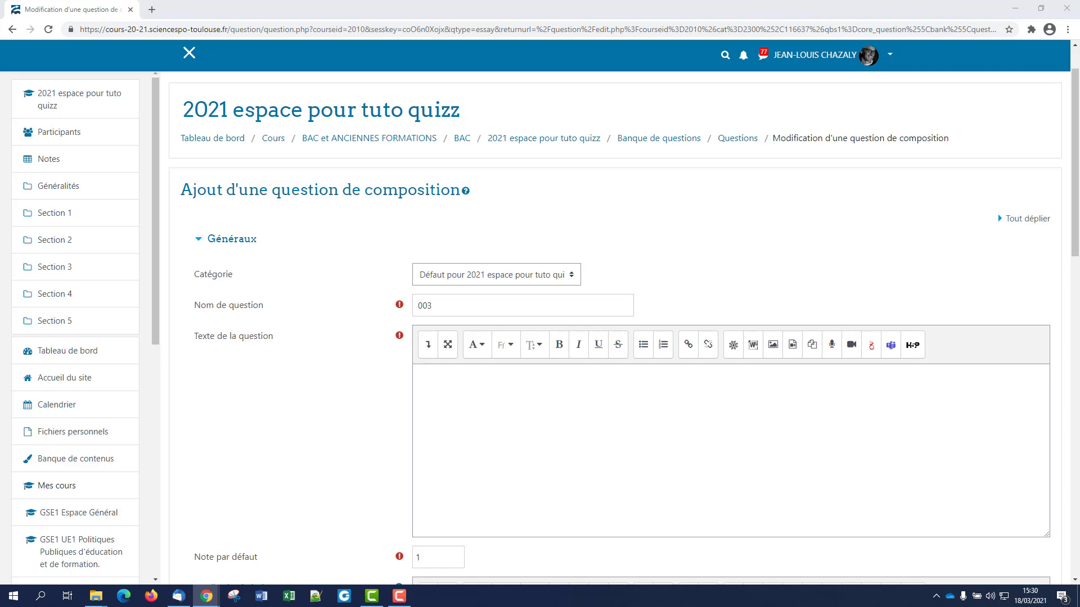
Step: Enter "Quels sont les cours enseignés aux 1A en 2020-2021 ?" as the composition question's text
left_click(489, 373)
type("Quels sont les cours enseignés aux 1A en 2020-2021 ?")
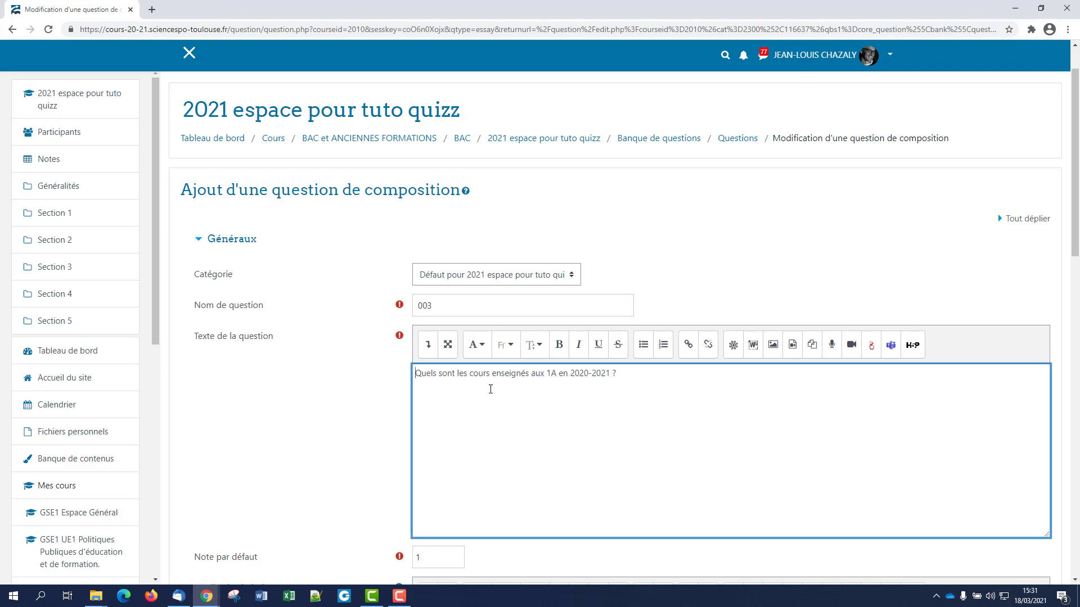
left_click(350, 477)
Step: In the response options, make text entry optional (Saisie de texte optionnelle) and set the response format to Texte pur
scroll(349, 478, "down", 4)
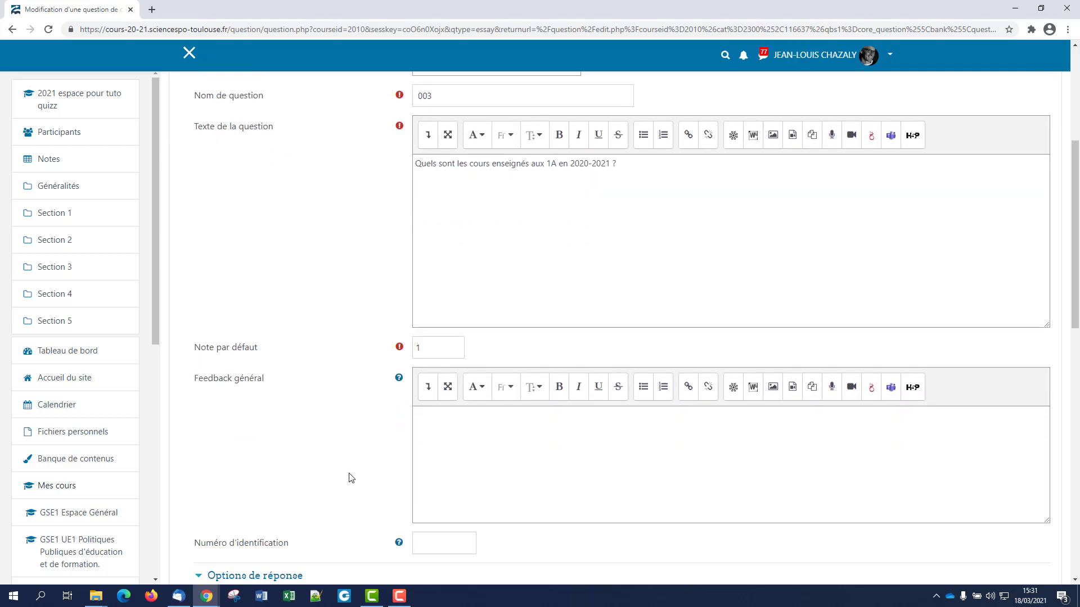
scroll(349, 478, "down", 1)
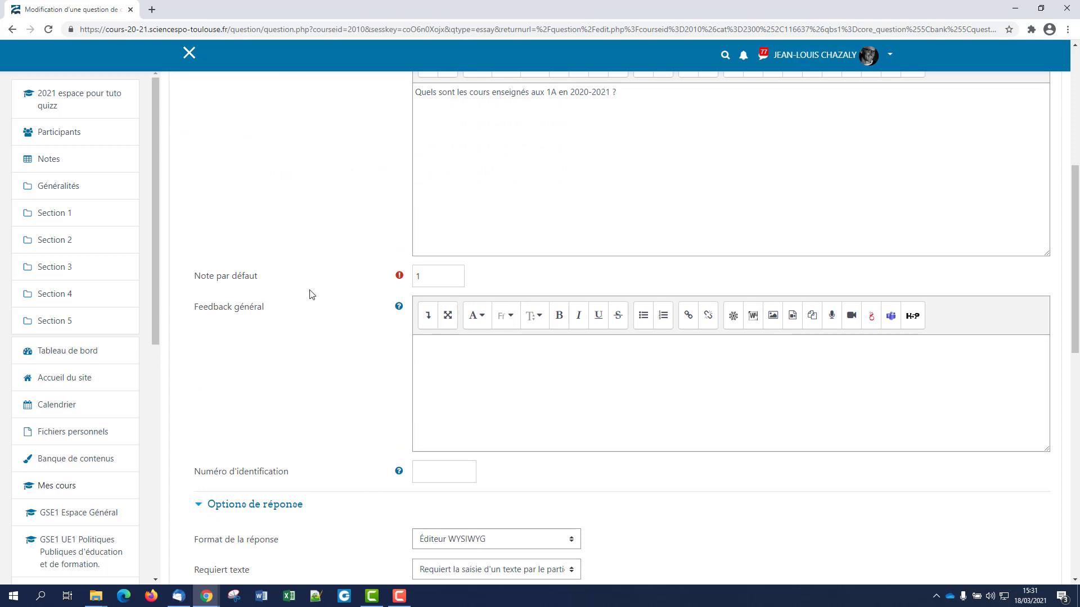
scroll(383, 434, "down", 3)
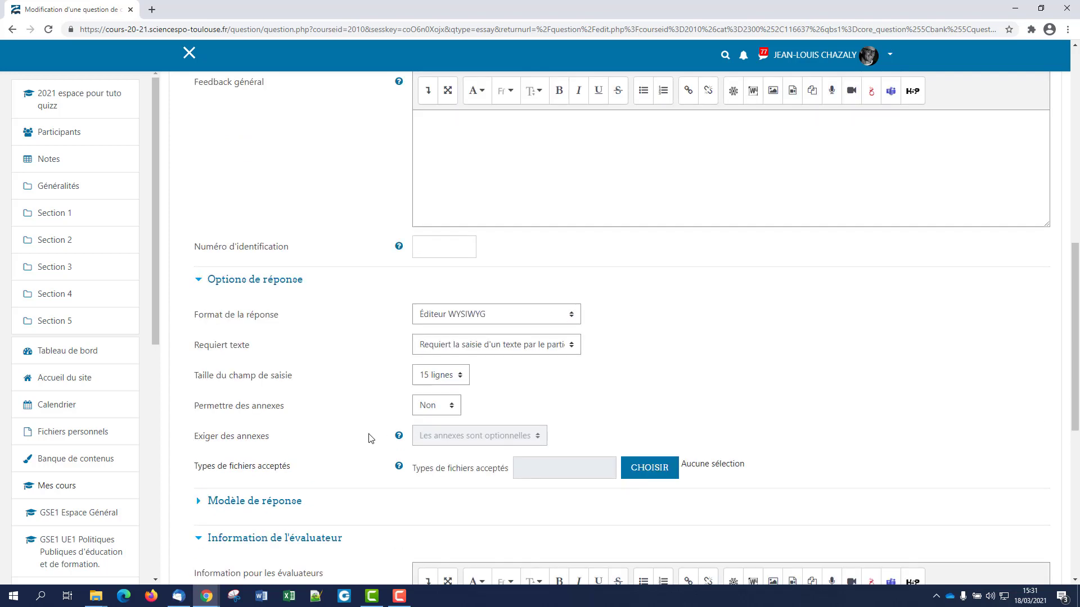
left_click(506, 349)
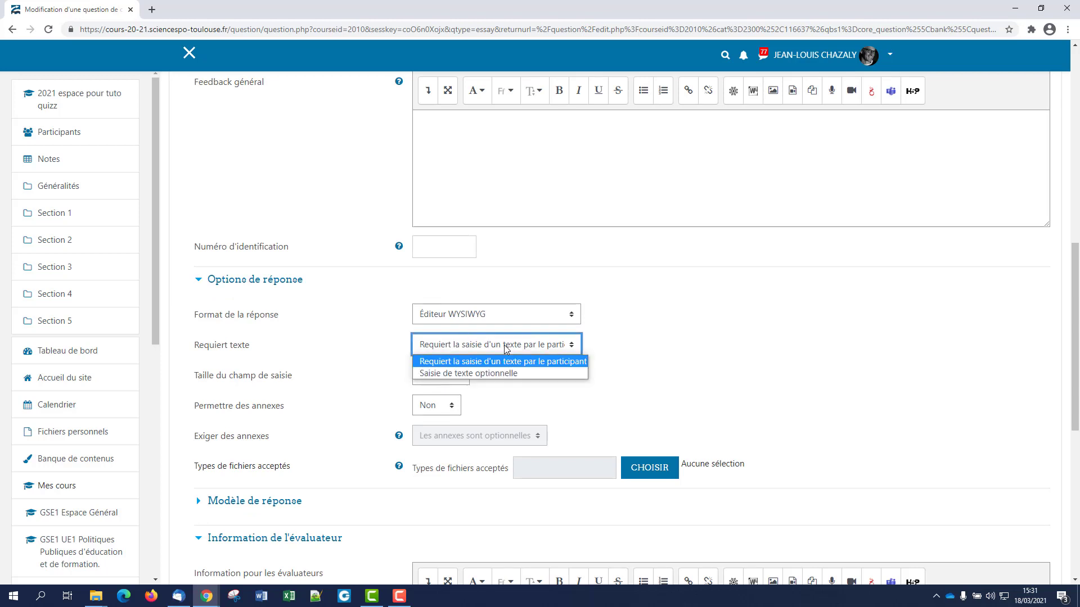
left_click(508, 373)
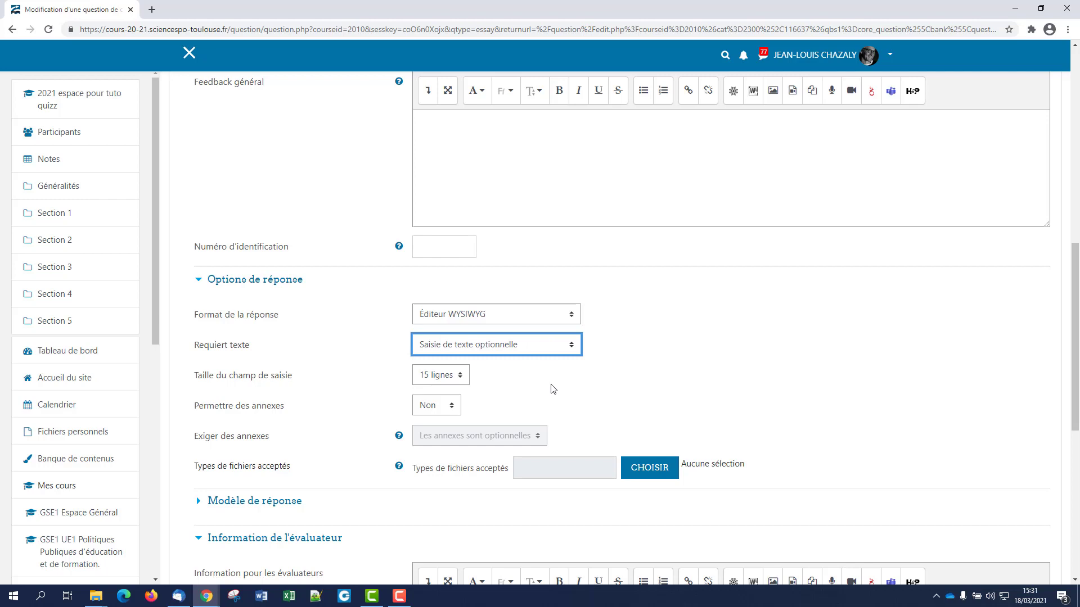
left_click(518, 316)
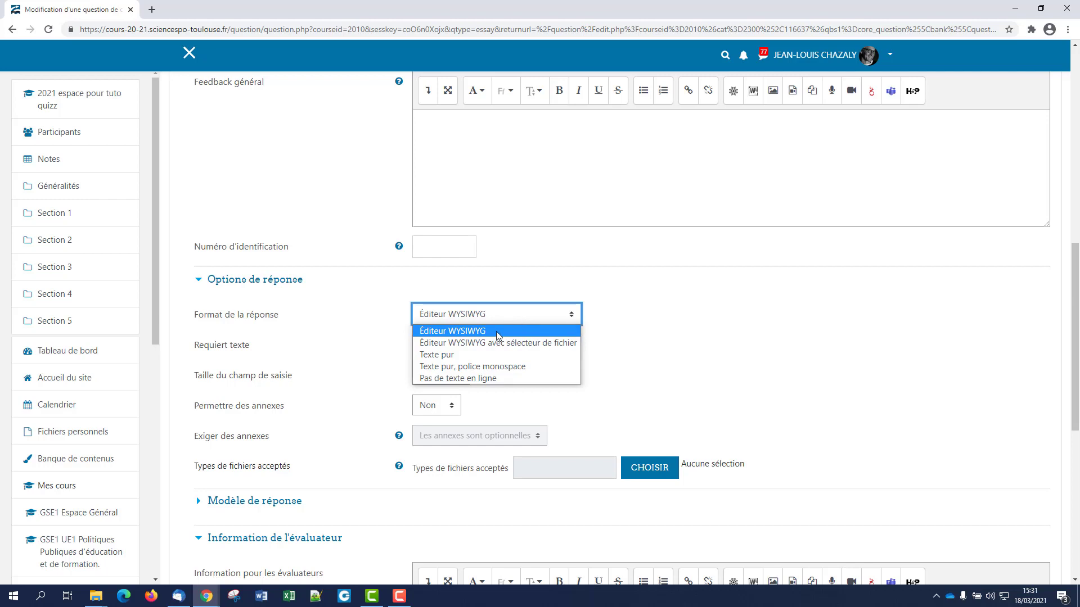
left_click(477, 356)
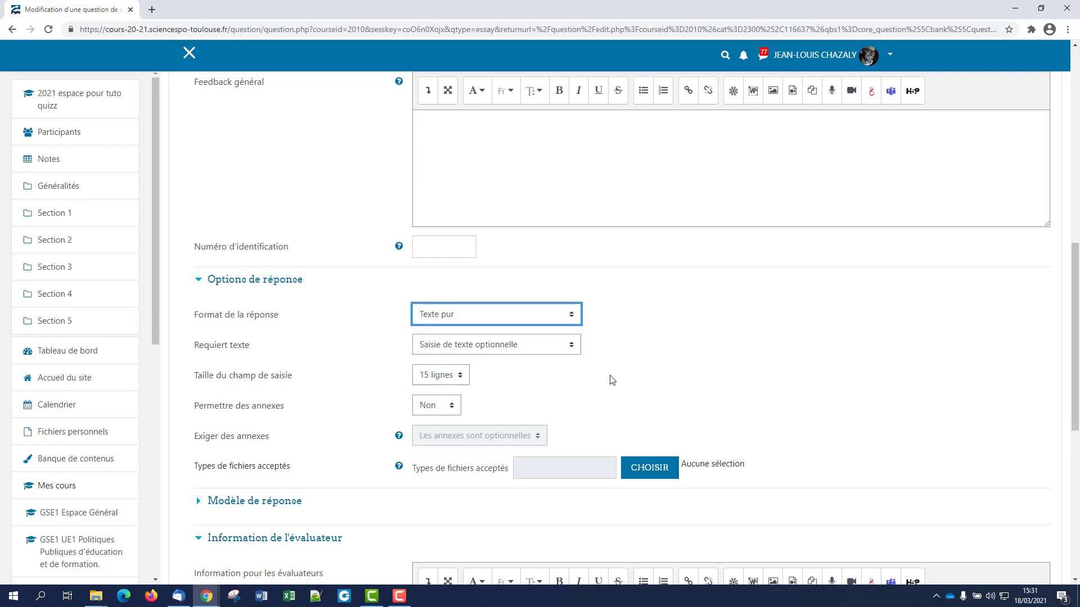
Step: Set the size of the response input field to 10 lignes
left_click(444, 383)
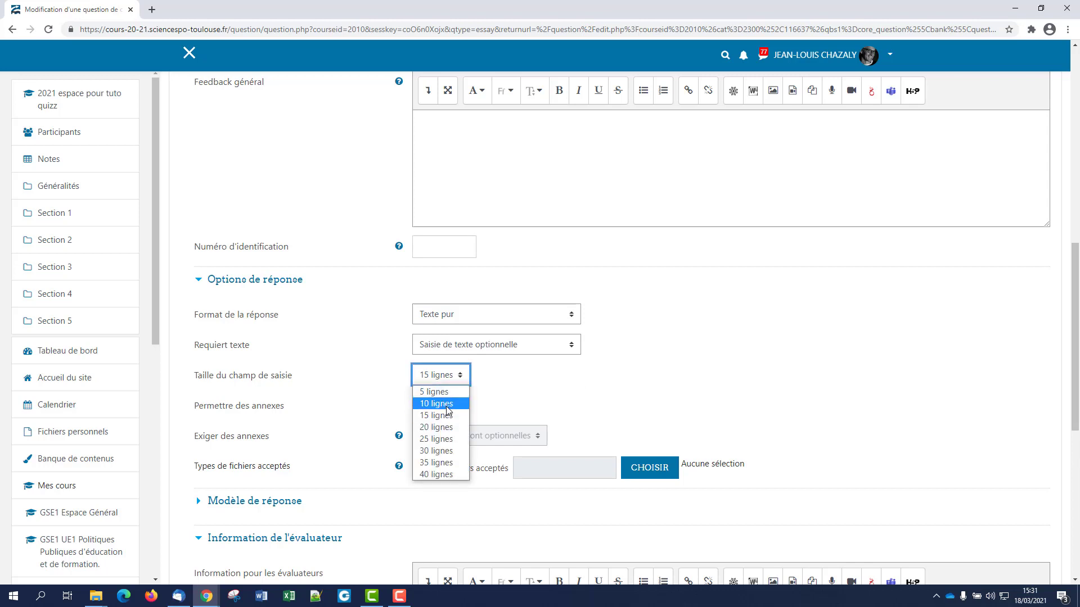
left_click(447, 405)
left_click(549, 395)
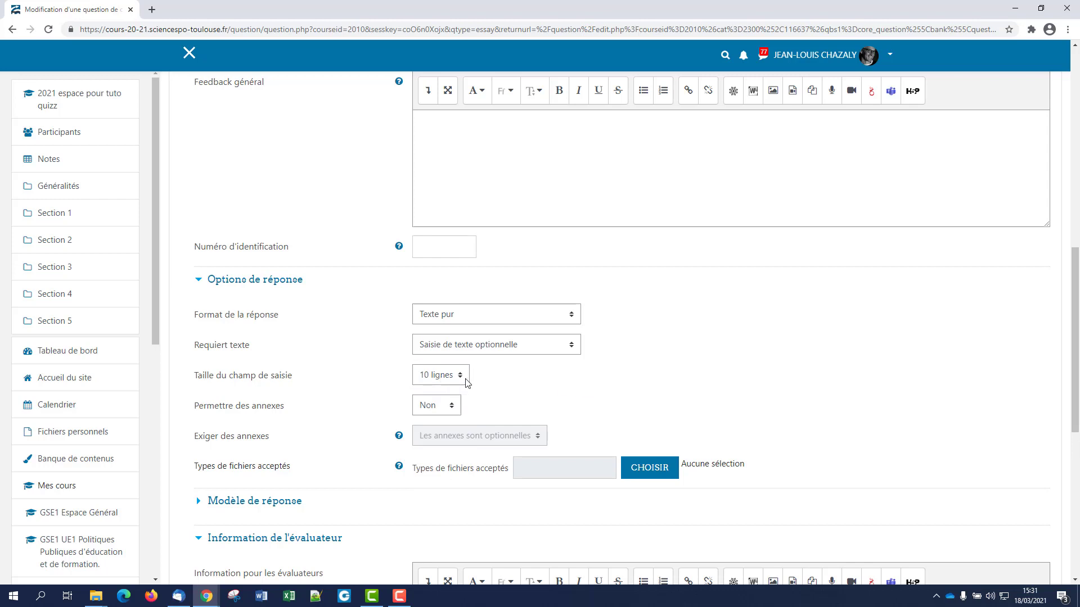
Step: Review the composition question's remaining settings and save the question
scroll(562, 393, "down", 3)
scroll(563, 383, "up", 10)
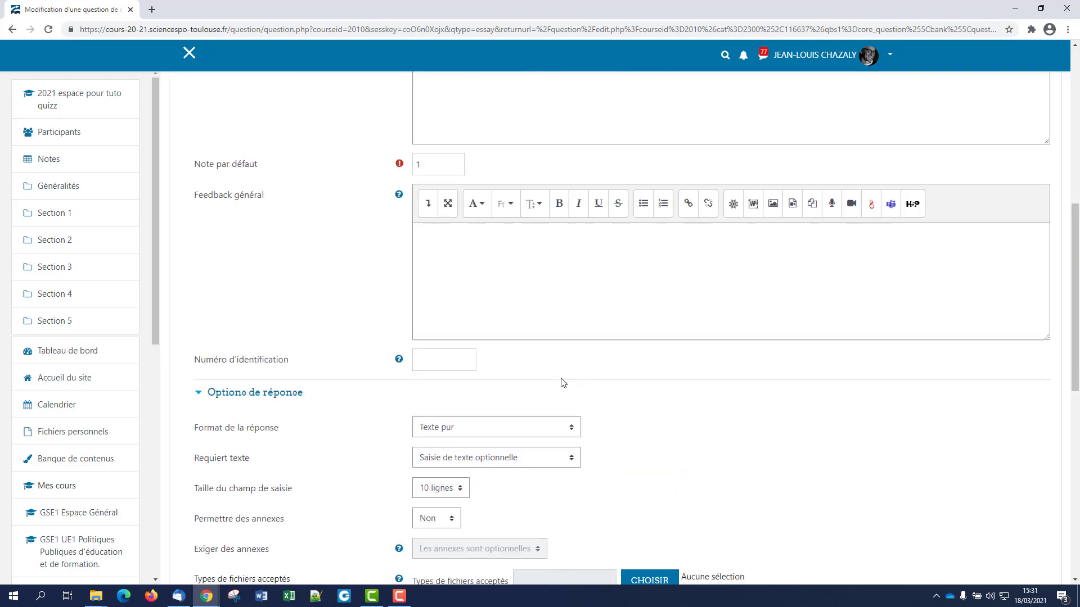
scroll(564, 378, "down", 10)
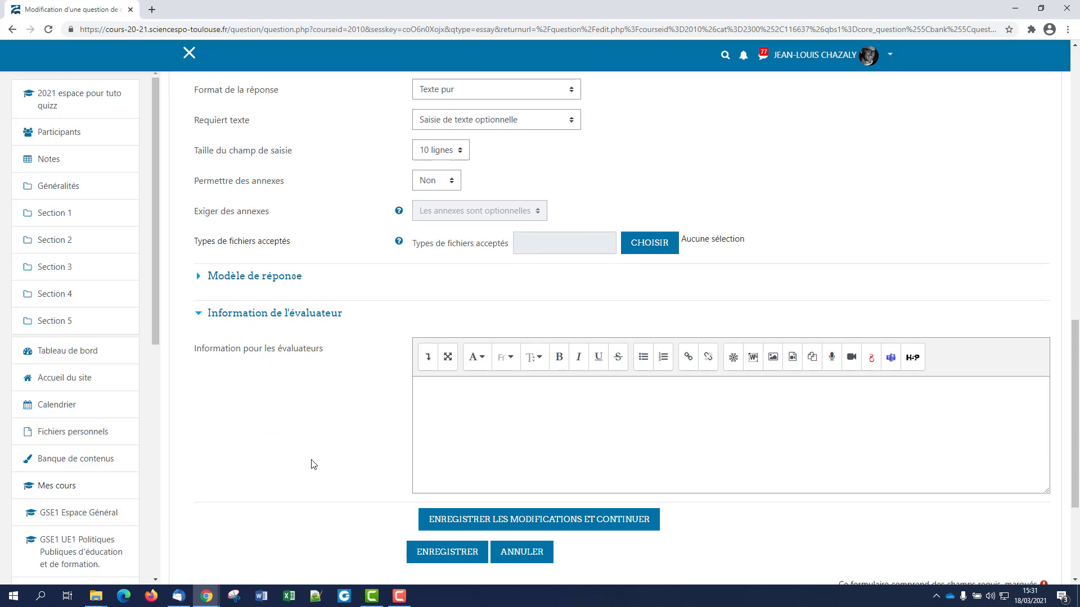
scroll(311, 463, "down", 2)
left_click(465, 444)
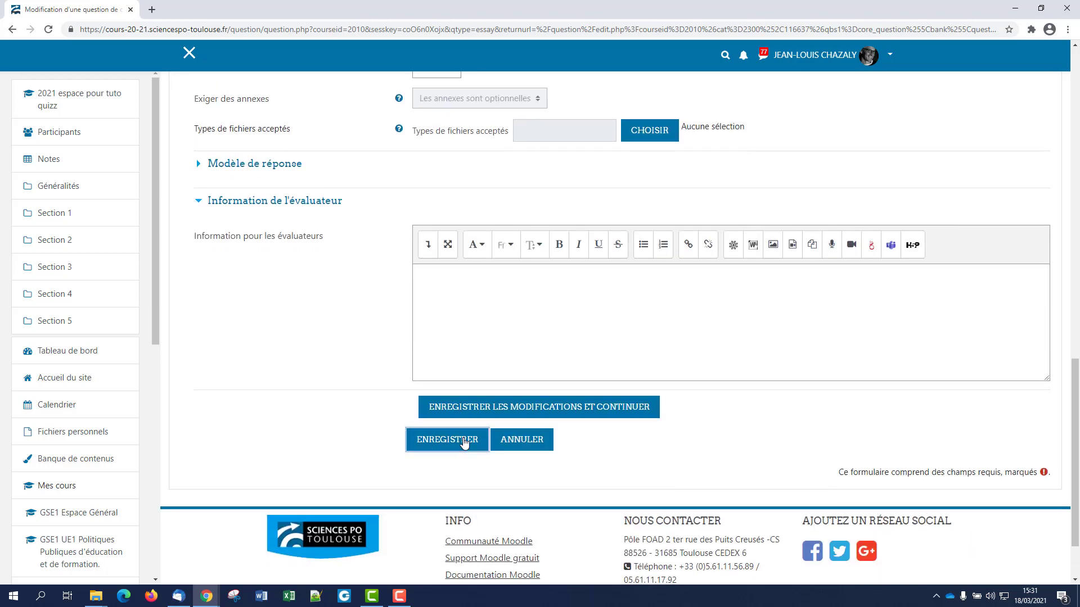